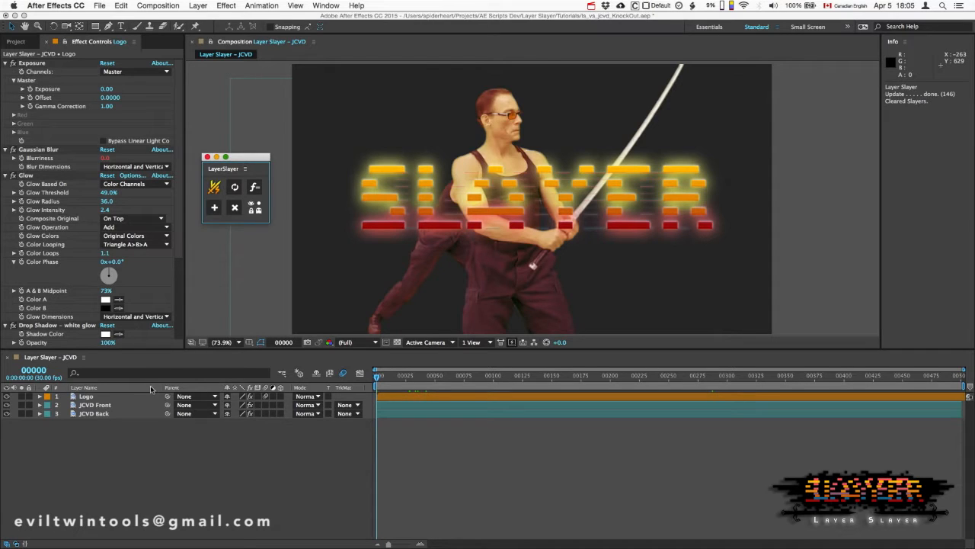
- Add a Slayer for the Logo layer at frame 79 and place it below the JCVD Back layer
{"action": "key", "text": "space"}
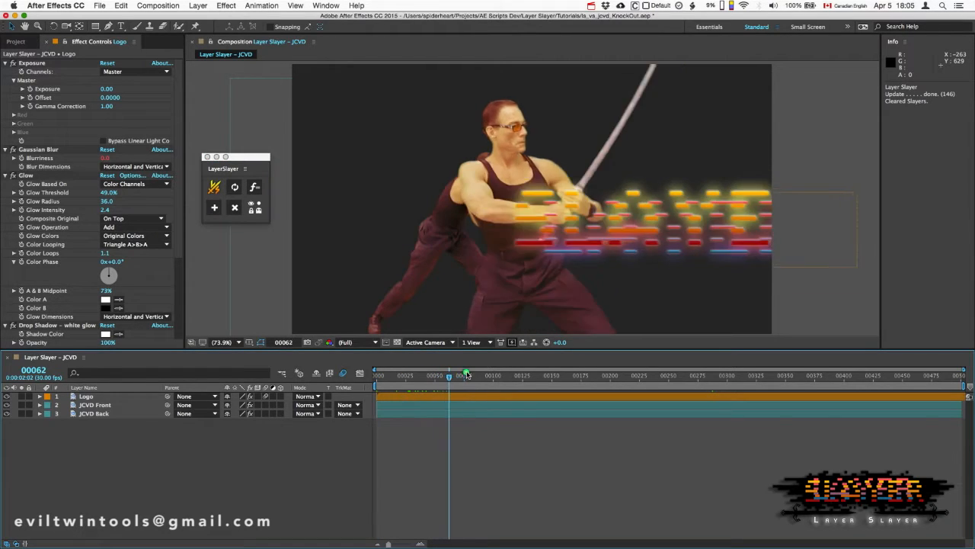
{"action": "left_click", "coordinate": [214, 207]}
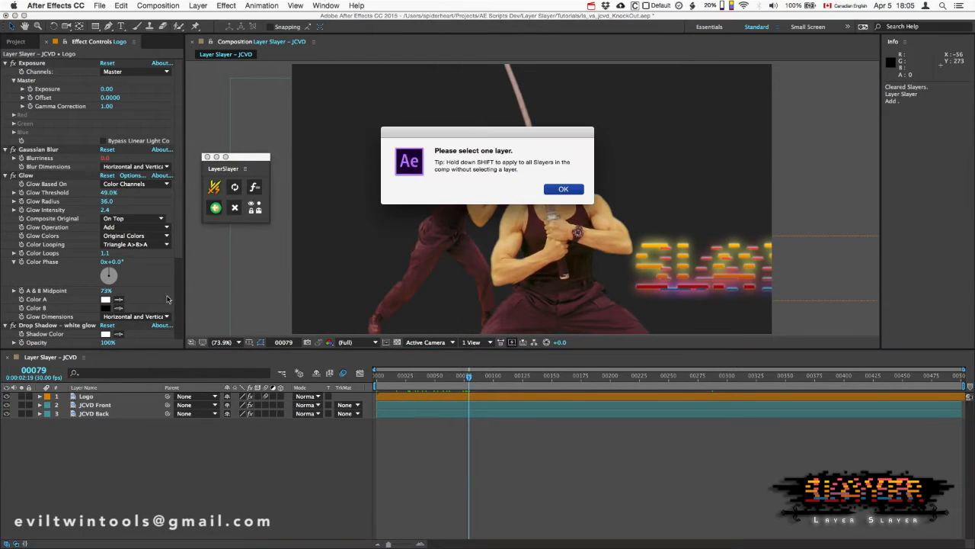
{"action": "left_click", "coordinate": [577, 191]}
{"action": "left_click", "coordinate": [90, 397]}
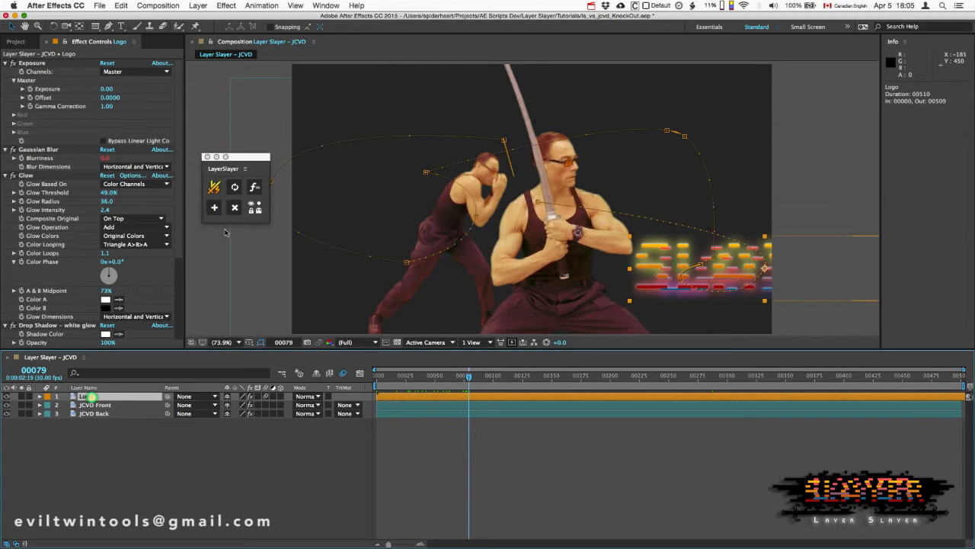
{"action": "left_click", "coordinate": [214, 207]}
{"action": "left_click_drag", "start_coordinate": [101, 396], "coordinate": [100, 448]}
- Add a second Slayer at frame 180, placed between JCVD Front and JCVD Back, and a third above Logo at frame 265
{"action": "left_click_drag", "start_coordinate": [469, 379], "coordinate": [620, 380]}
{"action": "left_click", "coordinate": [214, 207]}
{"action": "left_click_drag", "start_coordinate": [111, 396], "coordinate": [113, 427]}
{"action": "left_click_drag", "start_coordinate": [619, 379], "coordinate": [686, 381]}
{"action": "left_click", "coordinate": [215, 209]}
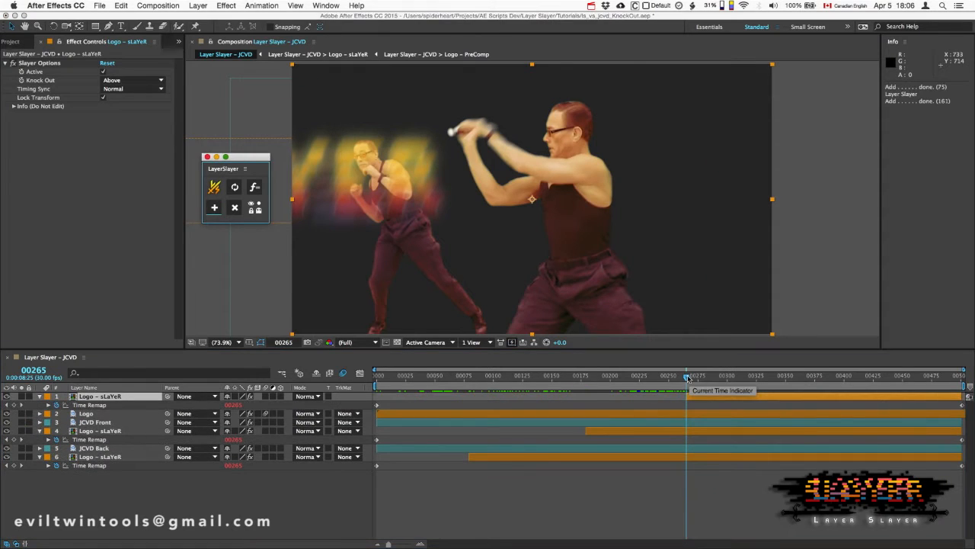
- Examine the three Slayer layers and the Logo layer with its Gaussian Blur effect at frames 274, 227 and 289
{"action": "left_click", "coordinate": [684, 457], "text": "super"}
{"action": "left_click", "coordinate": [685, 430], "text": "super"}
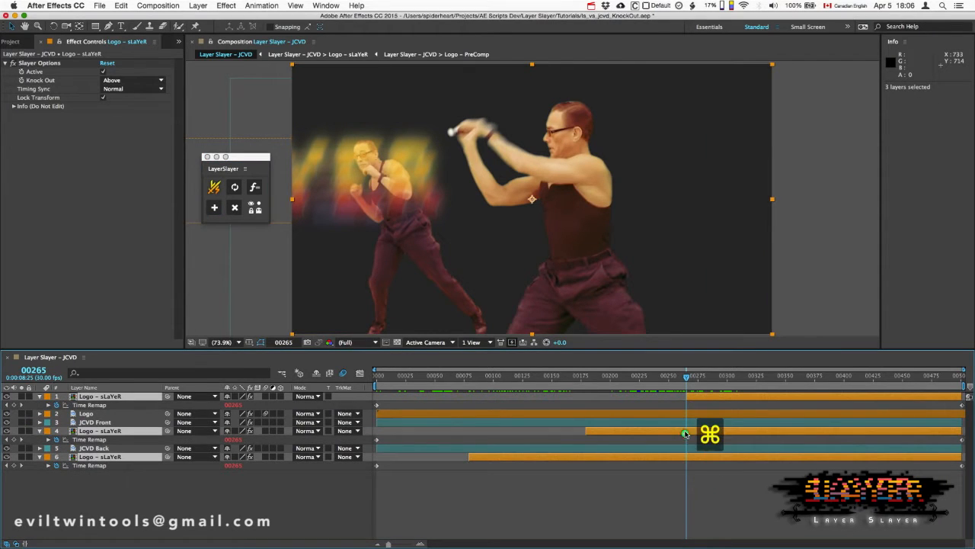
{"action": "left_click", "coordinate": [686, 413], "text": "super"}
{"action": "mouse_move", "coordinate": [688, 379]}
{"action": "left_mouse_down"}
{"action": "mouse_move", "coordinate": [645, 378]}
{"action": "mouse_move", "coordinate": [696, 378]}
{"action": "left_mouse_up"}
{"action": "left_click", "coordinate": [708, 403]}
{"action": "left_click", "coordinate": [708, 413]}
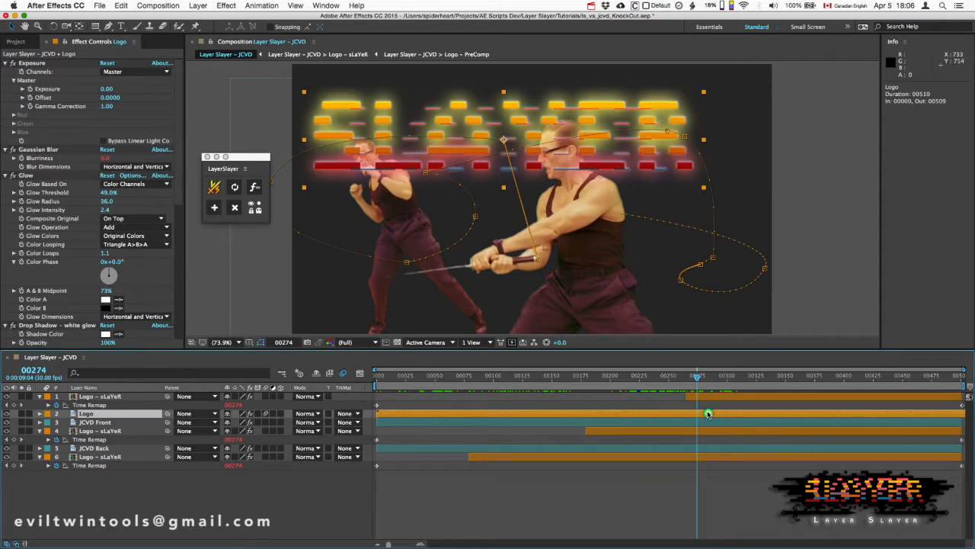
{"action": "left_click_drag", "start_coordinate": [107, 162], "coordinate": [129, 160]}
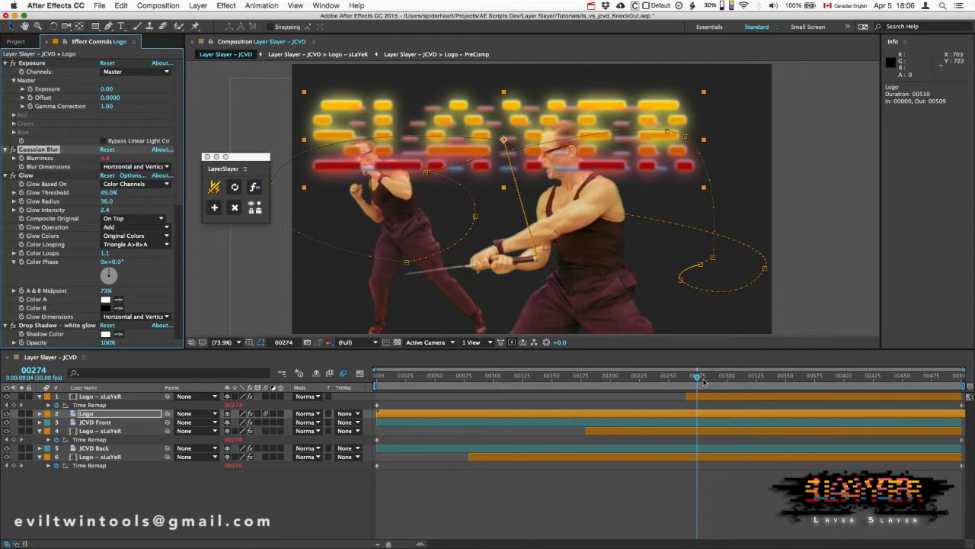
{"action": "left_click_drag", "start_coordinate": [696, 377], "coordinate": [643, 379]}
{"action": "left_click", "coordinate": [665, 430]}
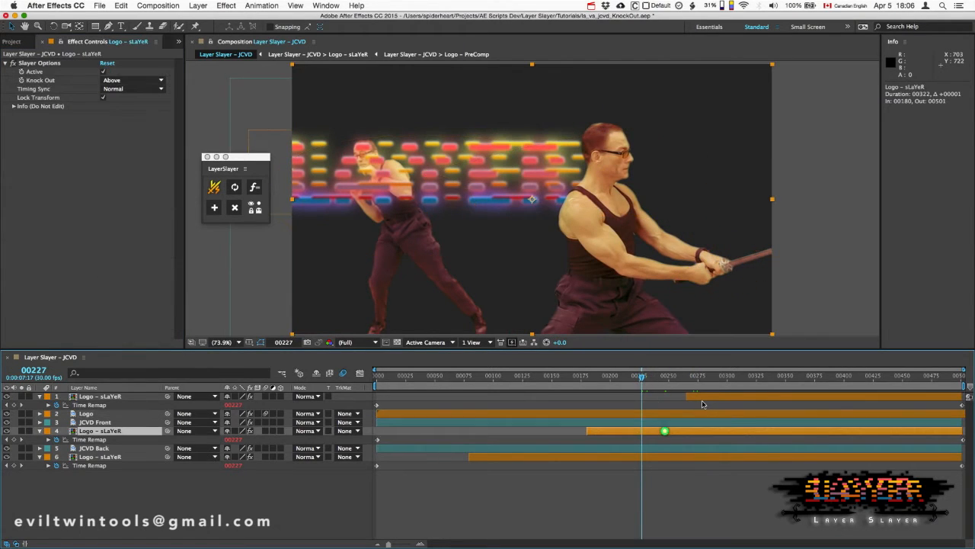
{"action": "left_click", "coordinate": [701, 397]}
{"action": "left_click_drag", "start_coordinate": [645, 378], "coordinate": [713, 387]}
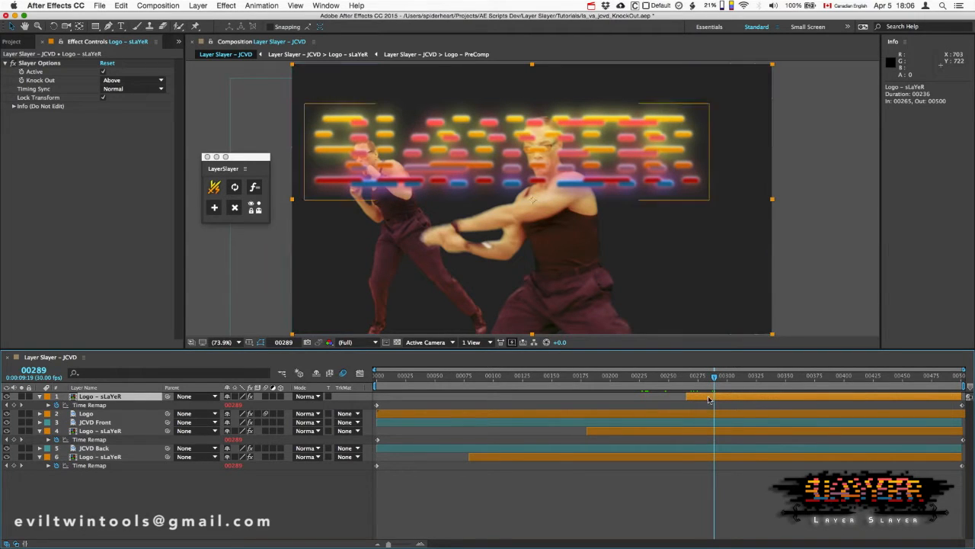
- Try trimming the topmost Slayer layer to end at frame 326 and shifting the start of the Slayer below JCVD Front
{"action": "left_click_drag", "start_coordinate": [961, 400], "coordinate": [759, 403]}
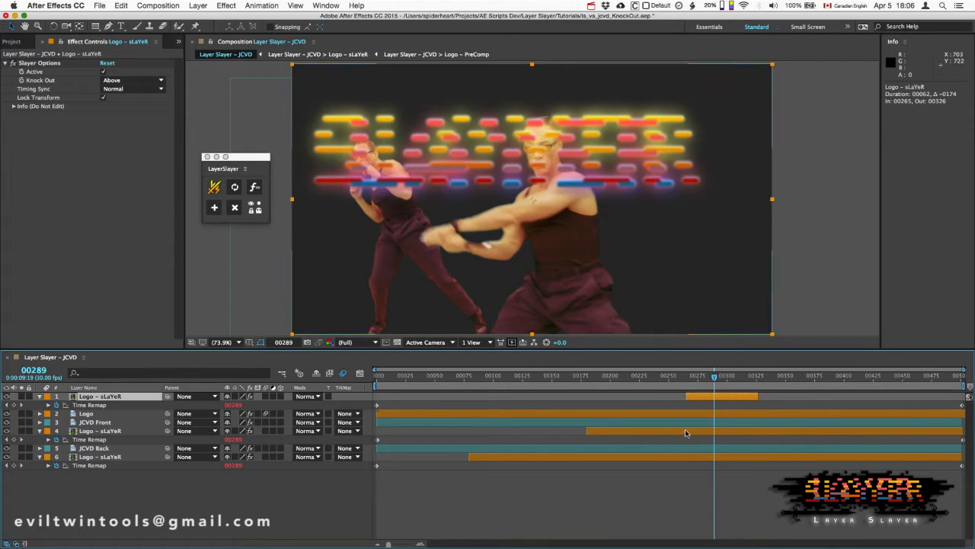
{"action": "left_click_drag", "start_coordinate": [587, 431], "coordinate": [601, 432]}
{"action": "key", "text": "super+z"}
{"action": "key", "text": "super+z"}
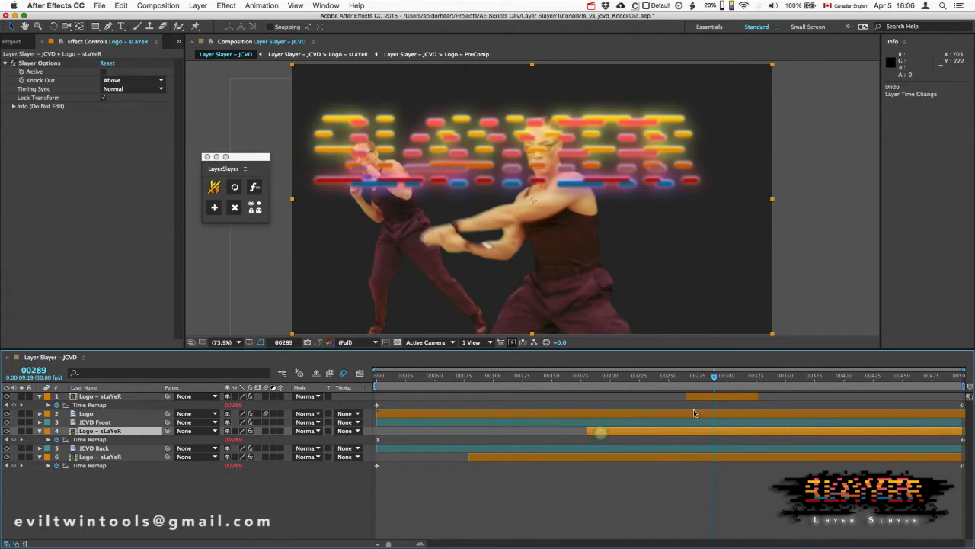
- Preview the composition from where the topmost Slayer starts and inspect that Slayer layer
{"action": "mouse_move", "coordinate": [706, 379]}
{"action": "left_mouse_down"}
{"action": "mouse_move", "coordinate": [676, 378]}
{"action": "mouse_move", "coordinate": [688, 385]}
{"action": "left_mouse_up"}
{"action": "key", "text": "space"}
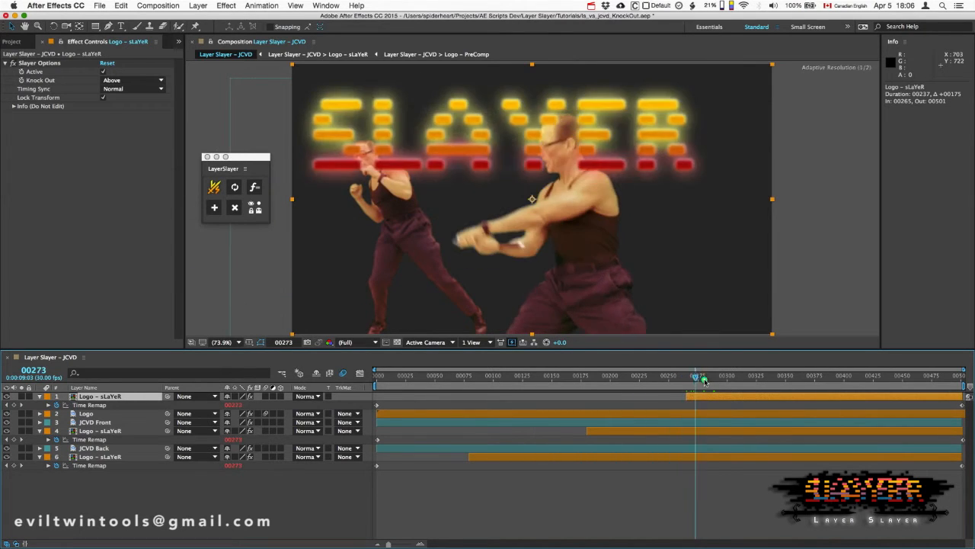
{"action": "mouse_move", "coordinate": [90, 399]}
{"action": "left_mouse_down"}
{"action": "mouse_move", "coordinate": [93, 422]}
{"action": "mouse_move", "coordinate": [92, 397]}
{"action": "left_mouse_up"}
- Duplicate the Logo layer five times at frame 37, and delete all the copies
{"action": "left_click", "coordinate": [761, 412]}
{"action": "left_click", "coordinate": [420, 376]}
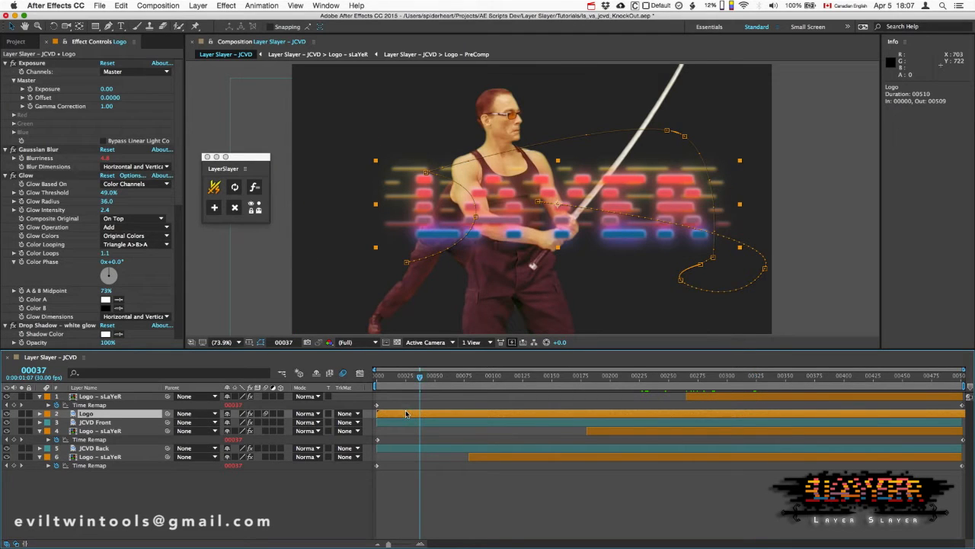
{"action": "key", "text": "super+d"}
{"action": "key", "text": "super+d"}
{"action": "key", "text": "super+d"}
{"action": "key", "text": "super+d"}
{"action": "key", "text": "super+d"}
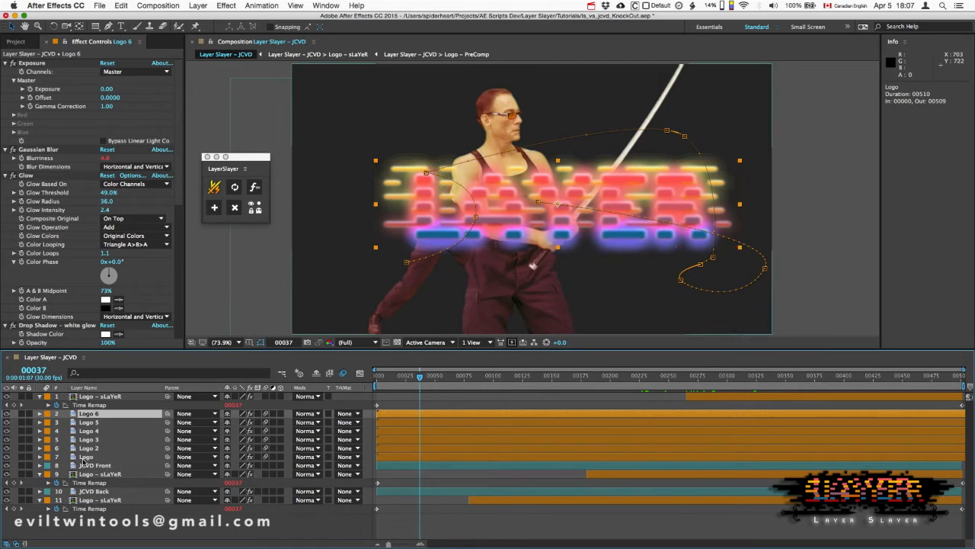
{"action": "left_click", "coordinate": [89, 448]}
{"action": "left_click", "coordinate": [96, 418], "text": "shift"}
{"action": "key", "text": "Delete"}
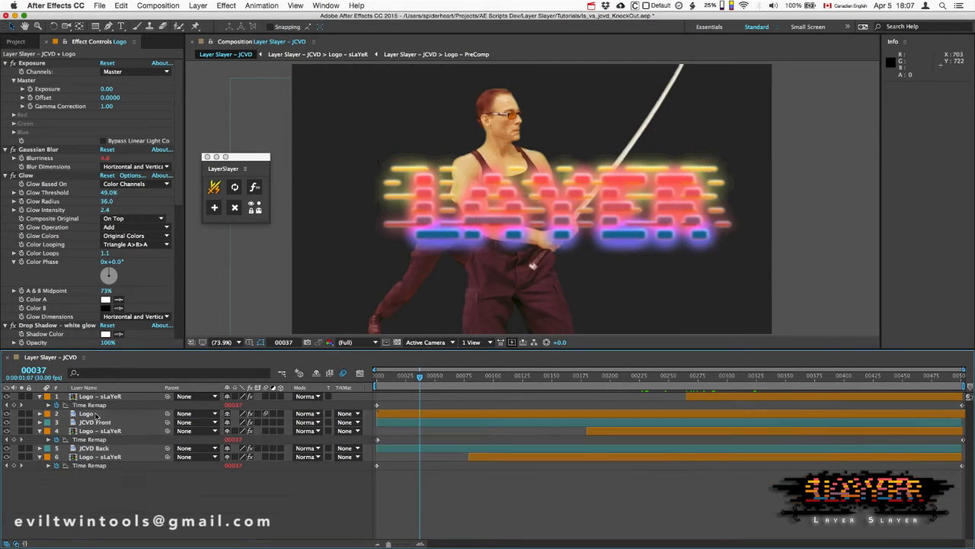
- At frame 292, inspect in turn the topmost Slayer, the Logo layer and the two lower Slayers
{"action": "left_click", "coordinate": [696, 377]}
{"action": "left_click_drag", "start_coordinate": [696, 377], "coordinate": [719, 377]}
{"action": "left_click", "coordinate": [720, 397]}
{"action": "left_click", "coordinate": [722, 416]}
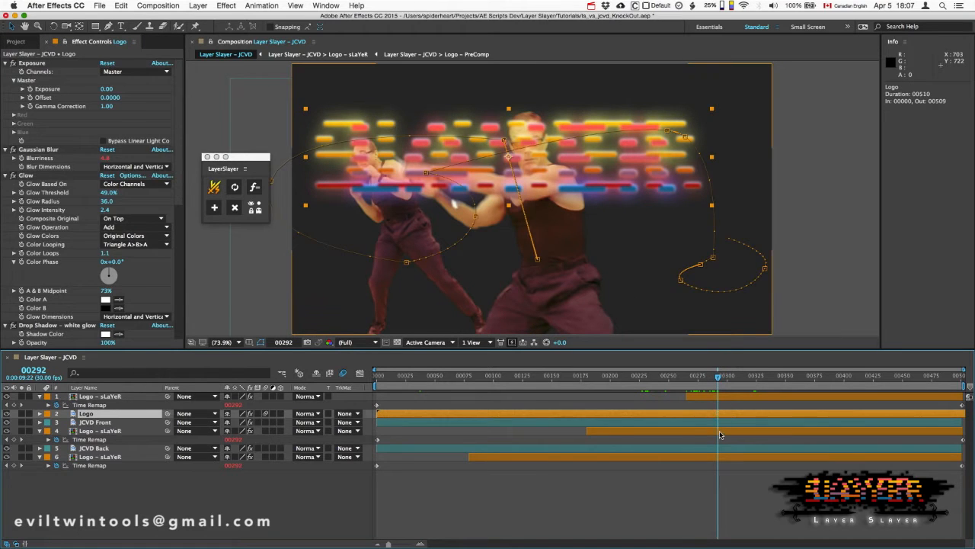
{"action": "left_click", "coordinate": [721, 430]}
{"action": "left_click", "coordinate": [721, 458]}
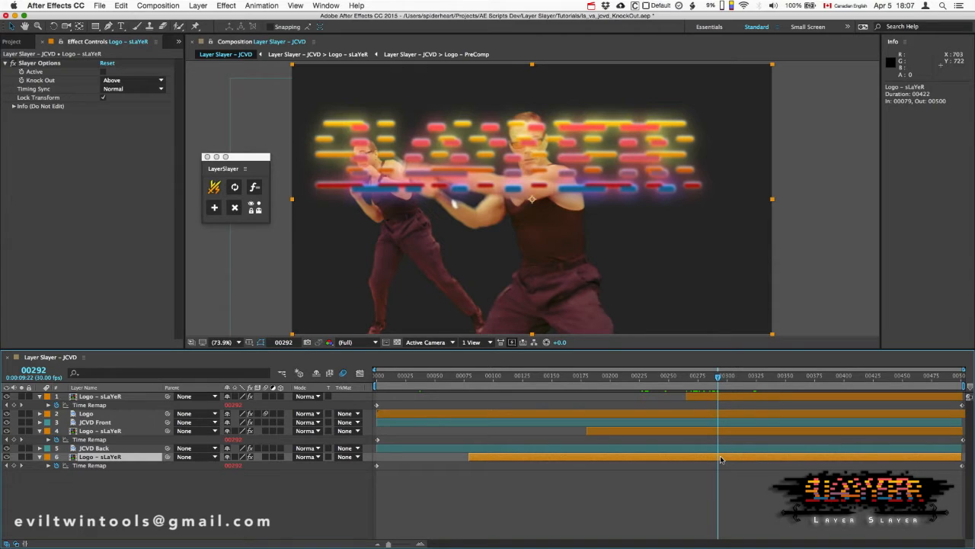
- Compare the Slayer Options effect of the topmost Slayer with that of the Slayer below JCVD Front
{"action": "left_click", "coordinate": [728, 397]}
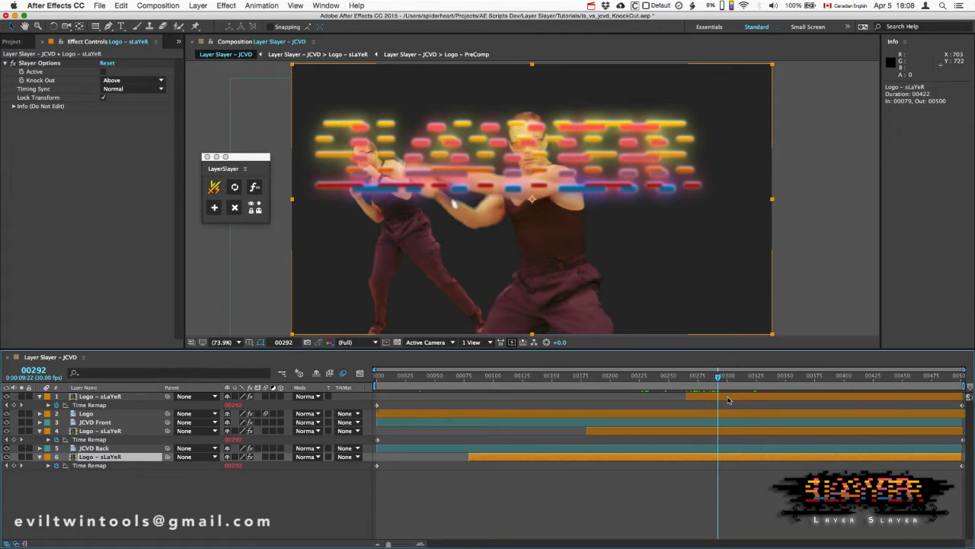
{"action": "left_click", "coordinate": [728, 397]}
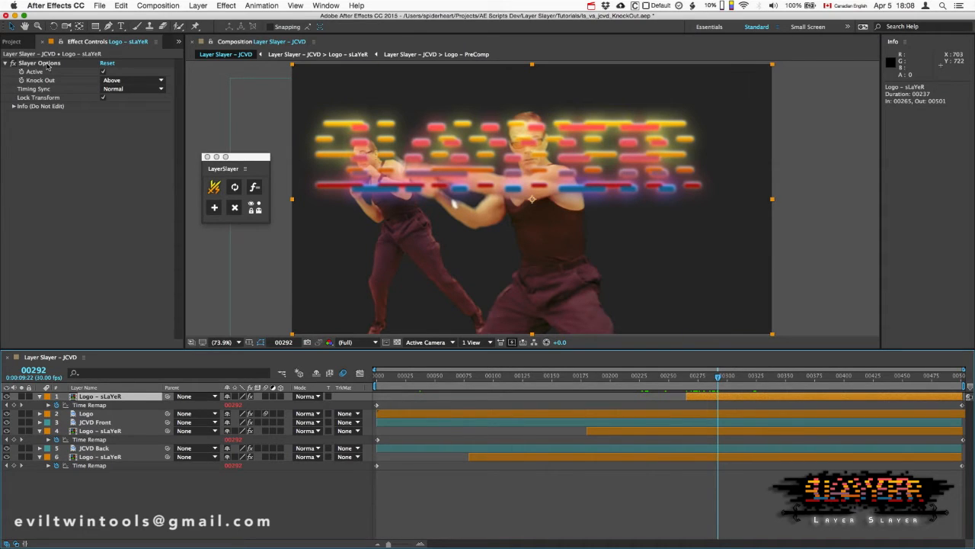
{"action": "left_click", "coordinate": [46, 64]}
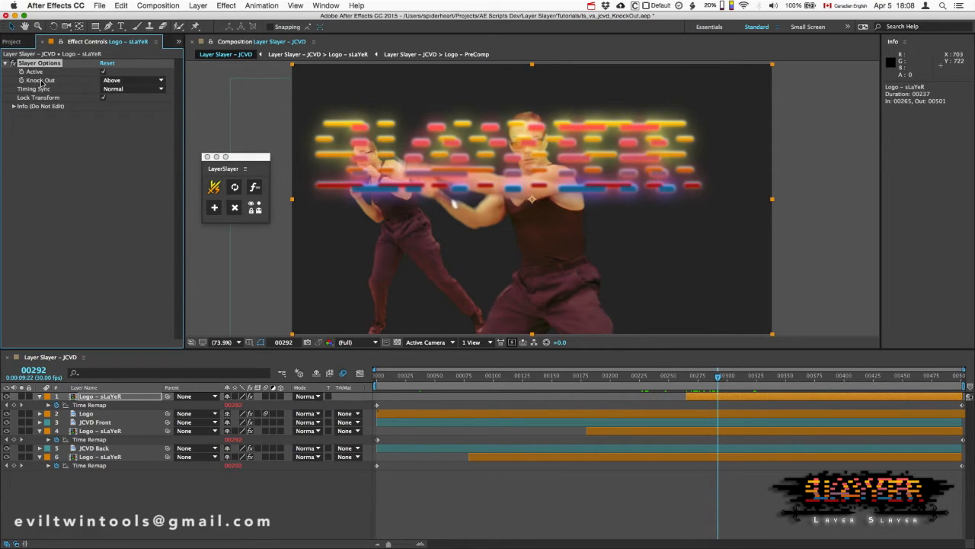
{"action": "left_click", "coordinate": [103, 433]}
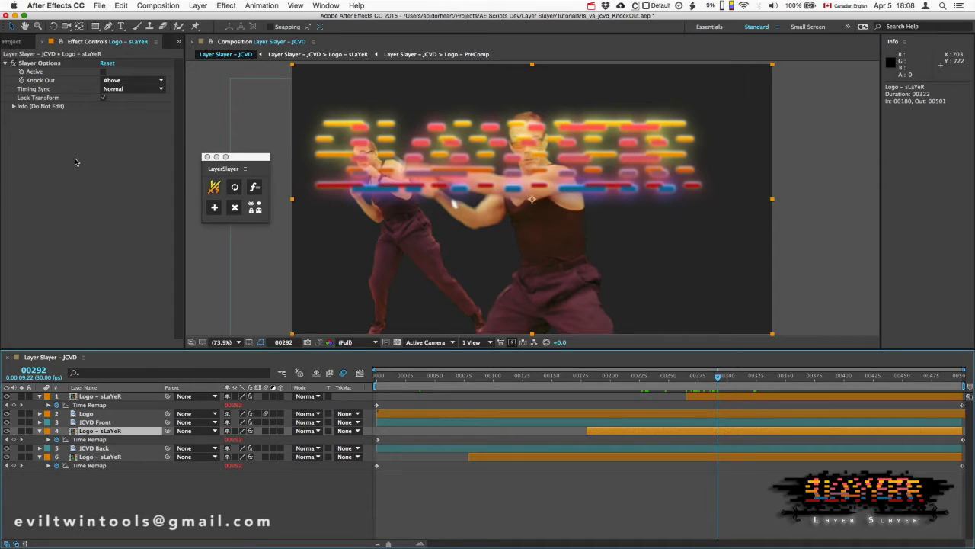
{"action": "left_click", "coordinate": [723, 397]}
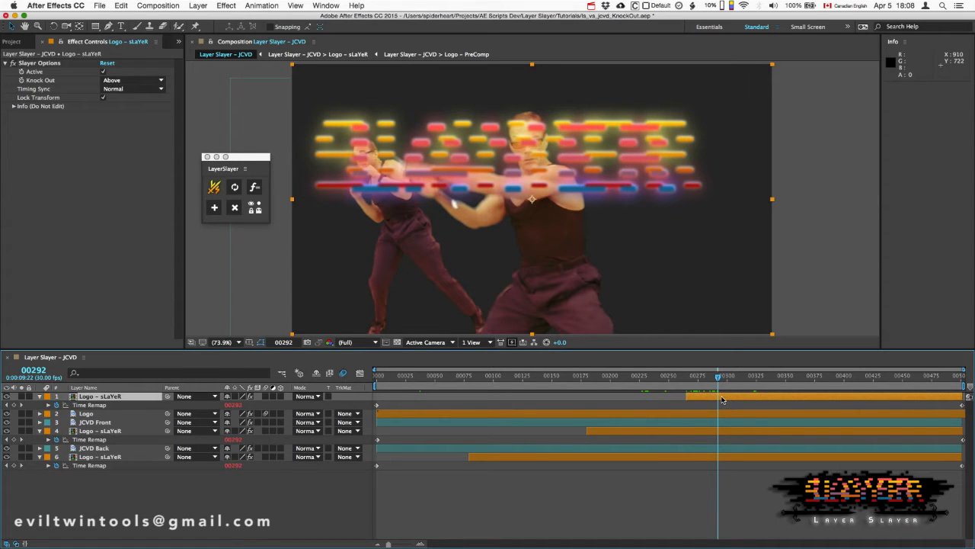
{"action": "left_click", "coordinate": [723, 398]}
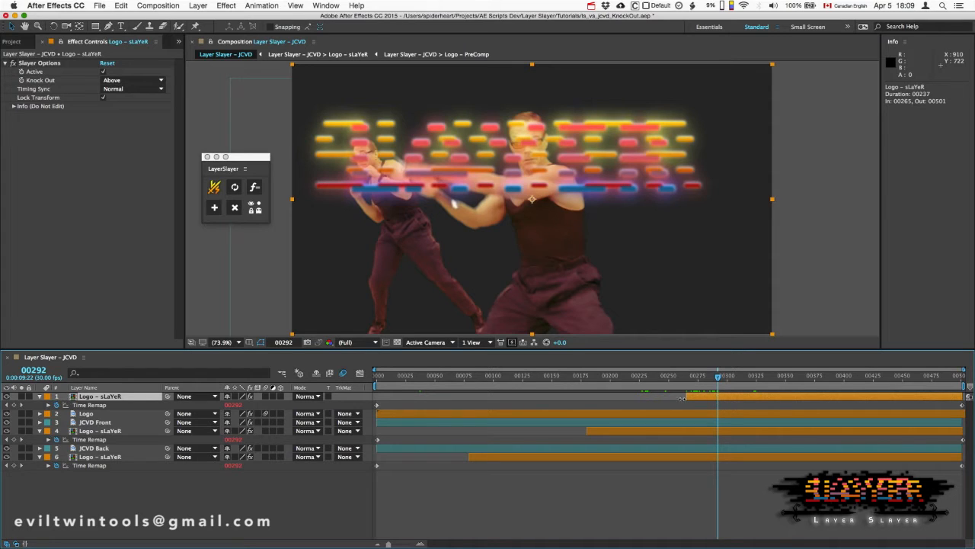
- Switch the topmost Slayer's visibility off and back on, and scrub around its start between frames 253 and 283
{"action": "left_click", "coordinate": [7, 398]}
{"action": "left_click", "coordinate": [7, 398]}
{"action": "left_click_drag", "start_coordinate": [719, 379], "coordinate": [672, 379]}
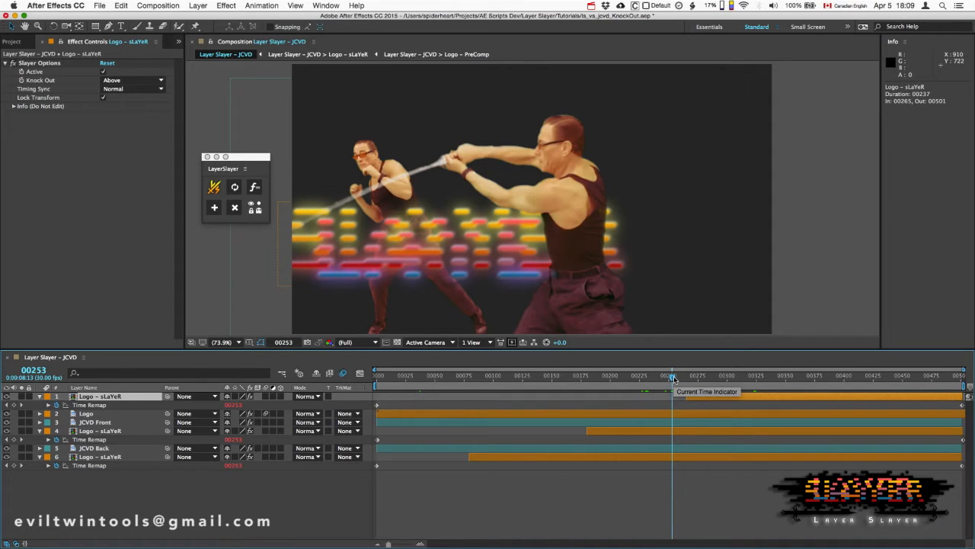
{"action": "left_click_drag", "start_coordinate": [672, 378], "coordinate": [707, 377]}
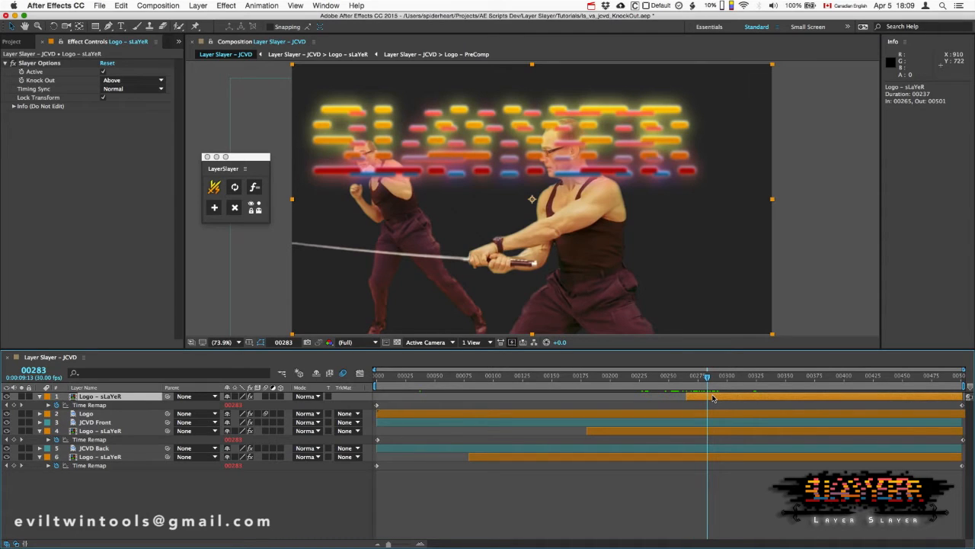
- At frame 283, compare the settings of the Logo layer with those of each of its three Slayers
{"action": "left_click", "coordinate": [713, 430]}
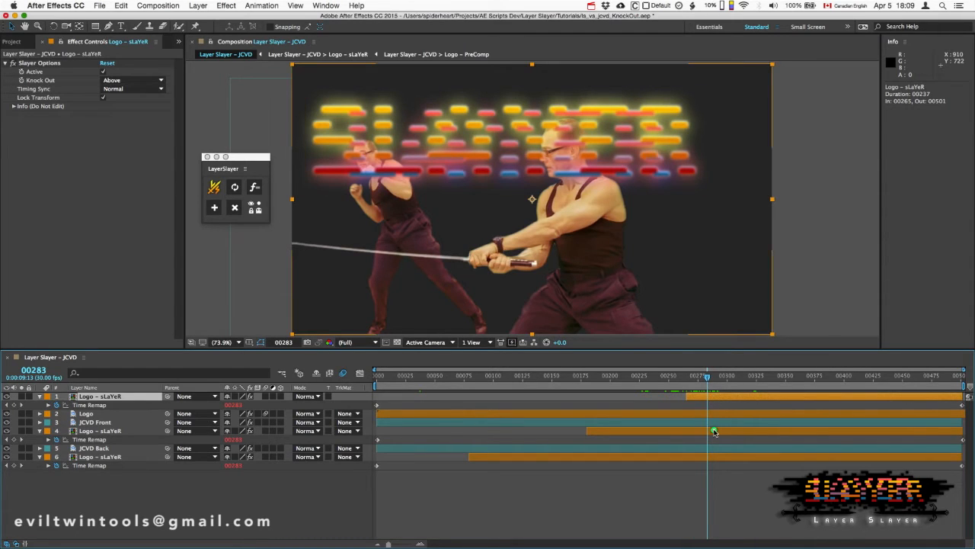
{"action": "left_click", "coordinate": [717, 457]}
{"action": "left_click", "coordinate": [714, 432]}
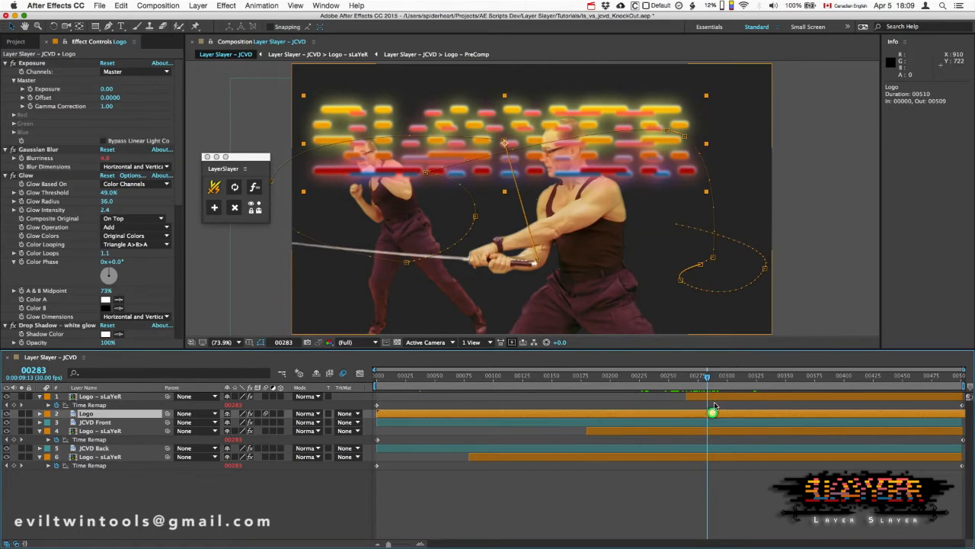
{"action": "left_click", "coordinate": [715, 397]}
{"action": "left_click", "coordinate": [716, 414]}
{"action": "left_click", "coordinate": [720, 431]}
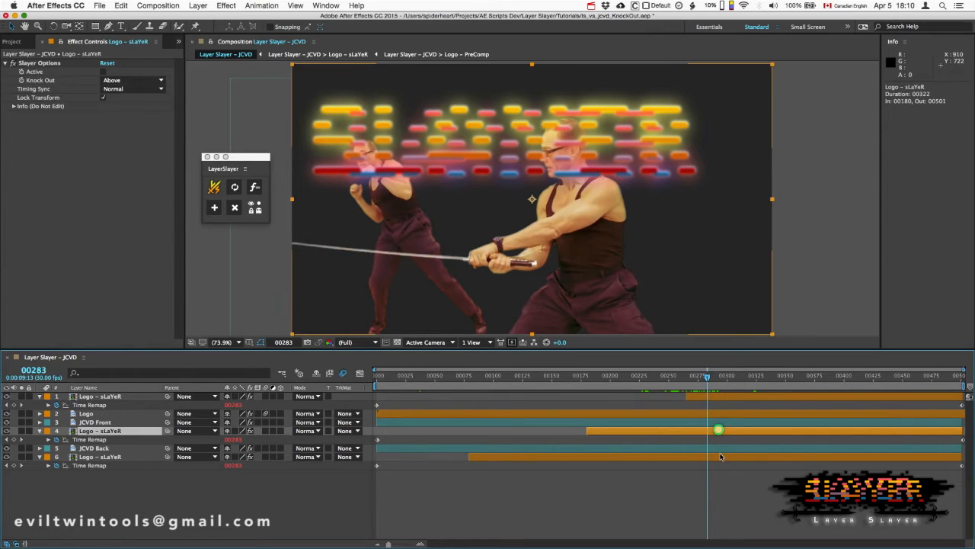
{"action": "left_click", "coordinate": [721, 457]}
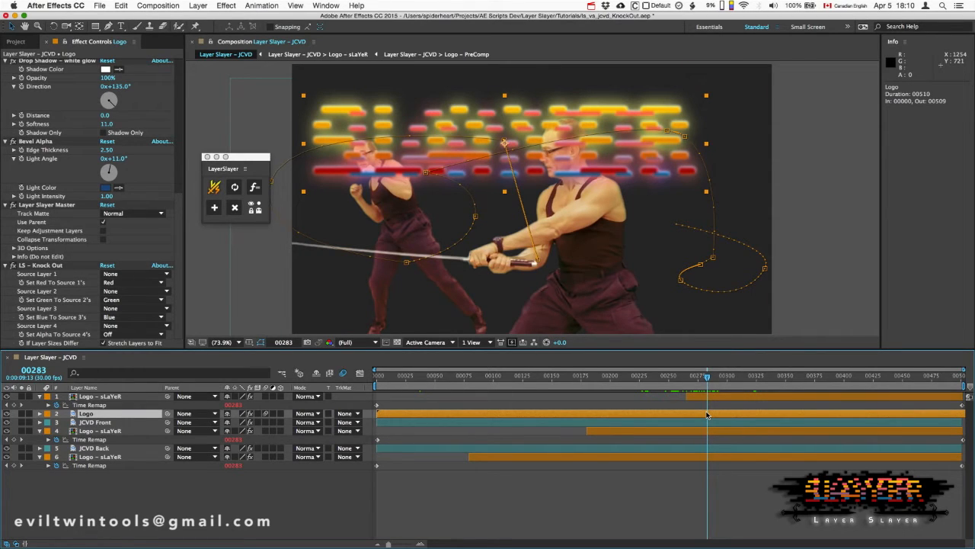
- Inspect the LS – Knock Out effect on the Logo layer and scrub through the early frames up to frame 93
{"action": "left_click", "coordinate": [47, 266]}
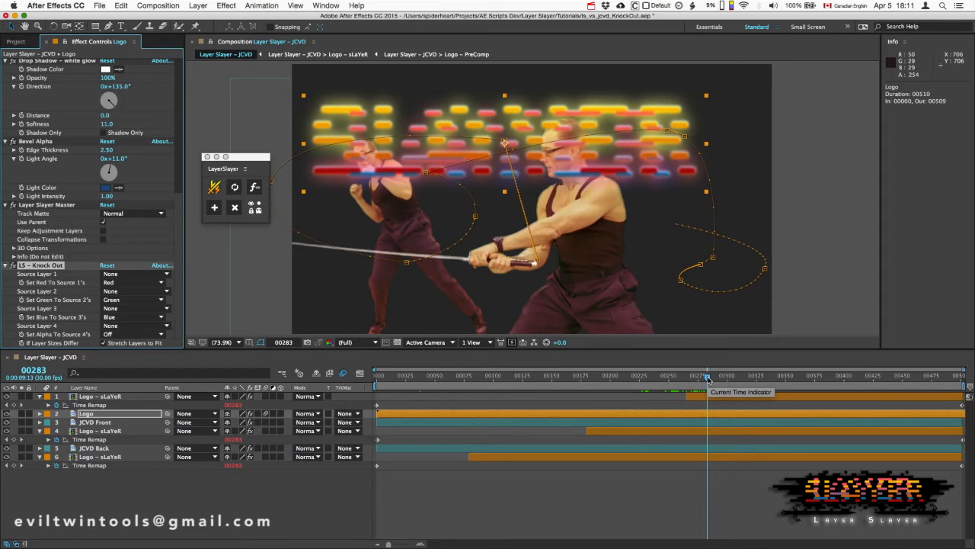
{"action": "left_click_drag", "start_coordinate": [708, 379], "coordinate": [505, 380]}
{"action": "left_click", "coordinate": [431, 378]}
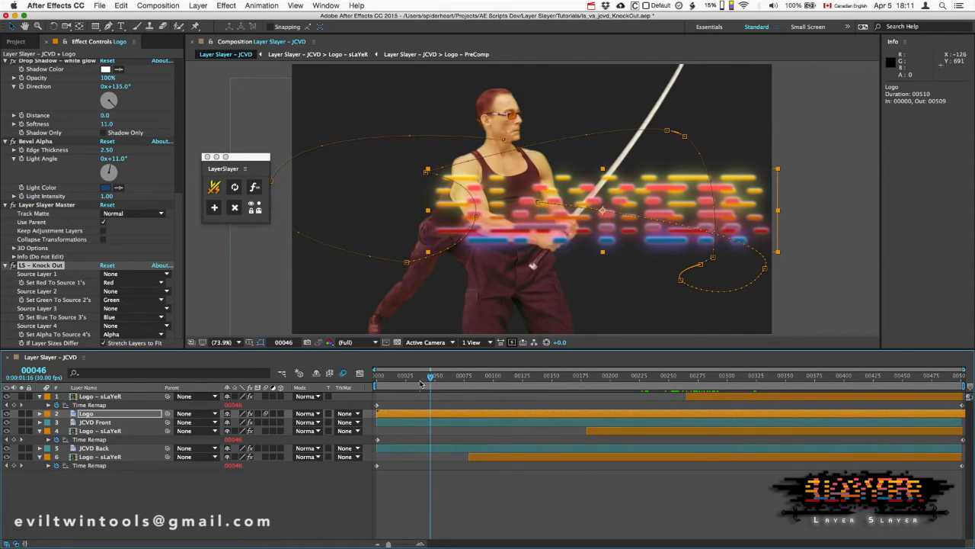
{"action": "left_click_drag", "start_coordinate": [431, 377], "coordinate": [487, 378]}
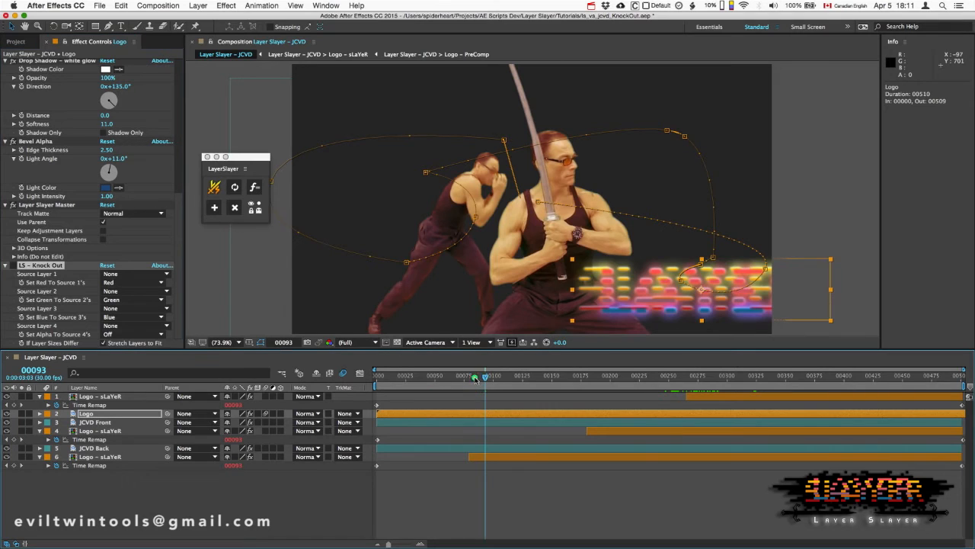
- Scrub the Logo with LS – Knock Out disabled up to frame 105, re-enable the effect, and select the Logo layer at frame 113
{"action": "left_click", "coordinate": [458, 377]}
{"action": "left_click_drag", "start_coordinate": [460, 378], "coordinate": [500, 390]}
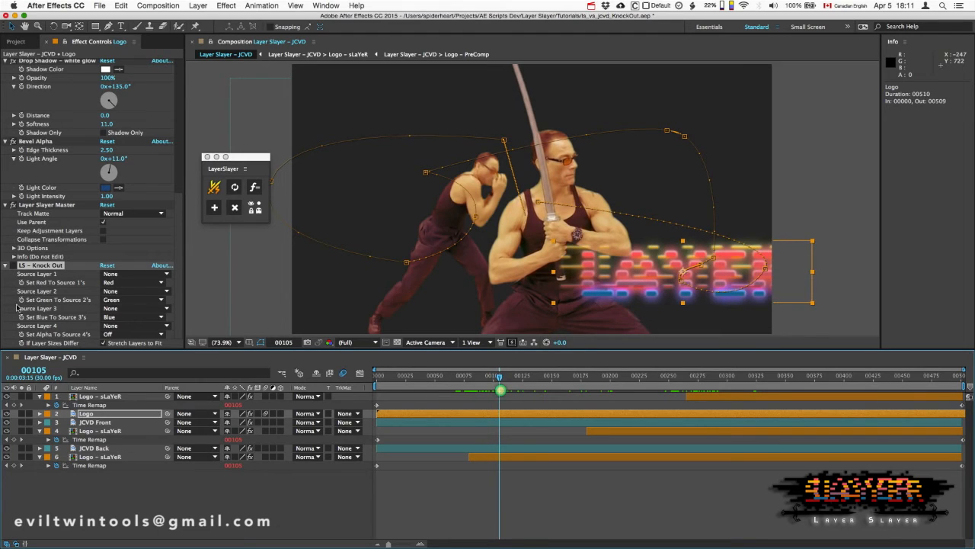
{"action": "left_click", "coordinate": [14, 266]}
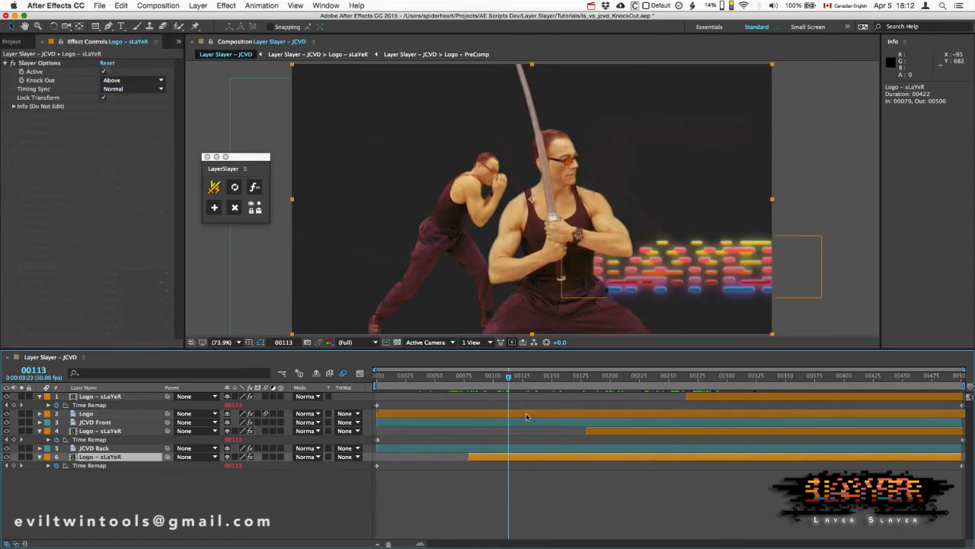
{"action": "left_click", "coordinate": [525, 414]}
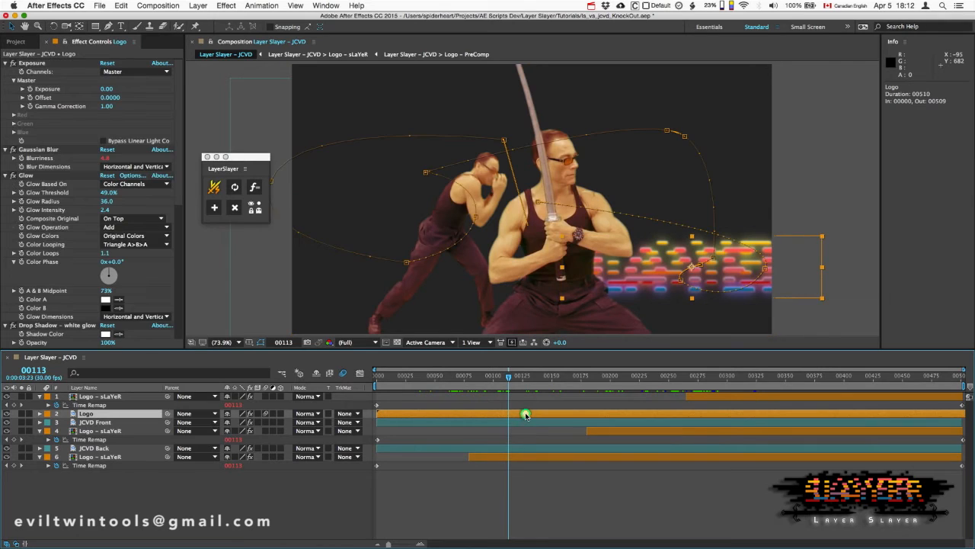
- At frame 113, compare the bottommost Slayer's options with the Logo's Layer Slayer Master and LS – Knock Out settings
{"action": "left_click", "coordinate": [529, 456]}
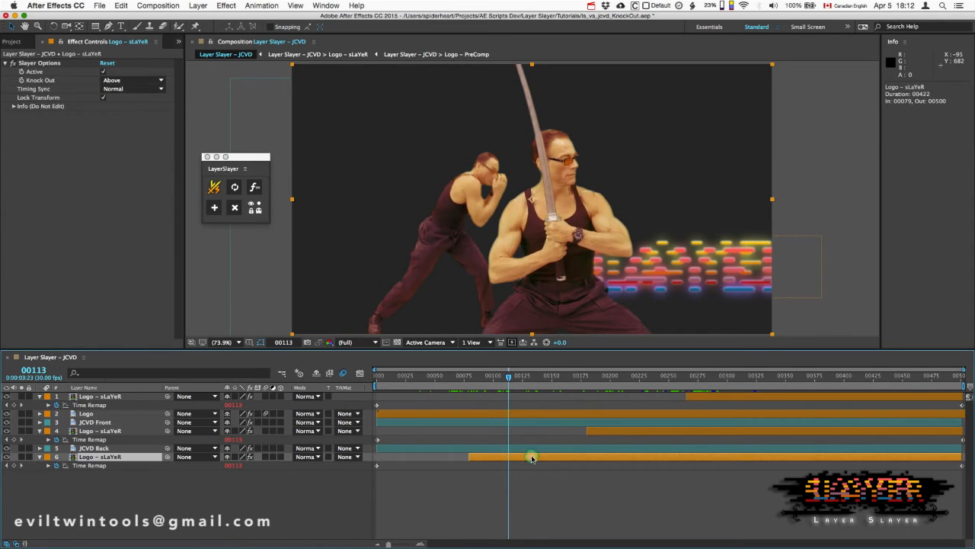
{"action": "left_click", "coordinate": [520, 414]}
{"action": "scroll", "coordinate": [38, 274], "scroll_direction": "down", "scroll_amount": 5}
{"action": "left_click", "coordinate": [40, 265]}
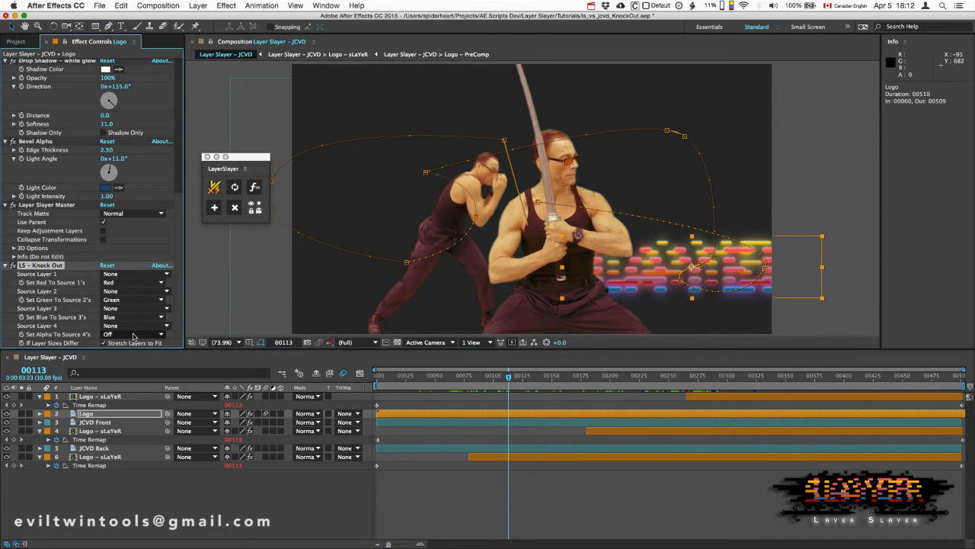
{"action": "left_click", "coordinate": [497, 457]}
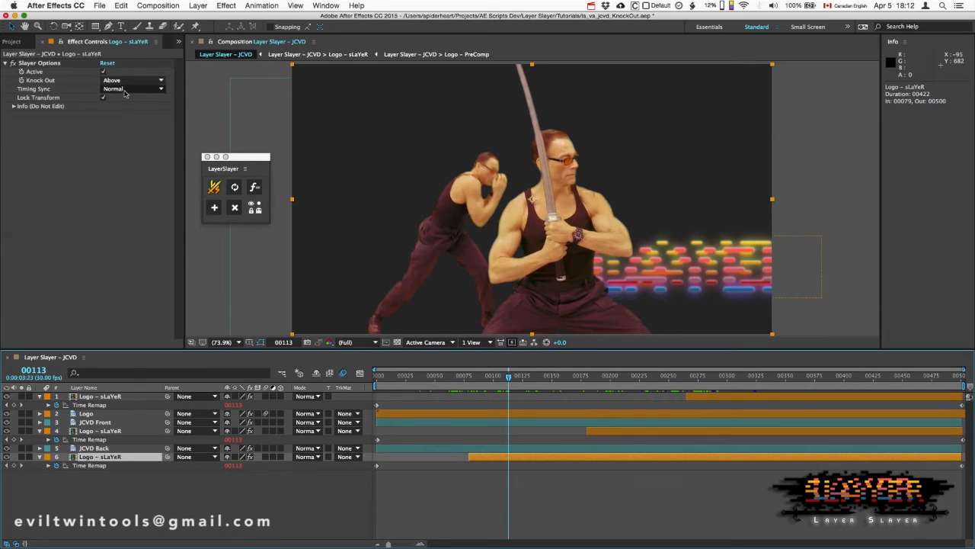
- Switch the bottommost Slayer's Active option off, check the Logo's LS – Knock Out alpha setting, and switch Active back on
{"action": "left_click", "coordinate": [103, 73]}
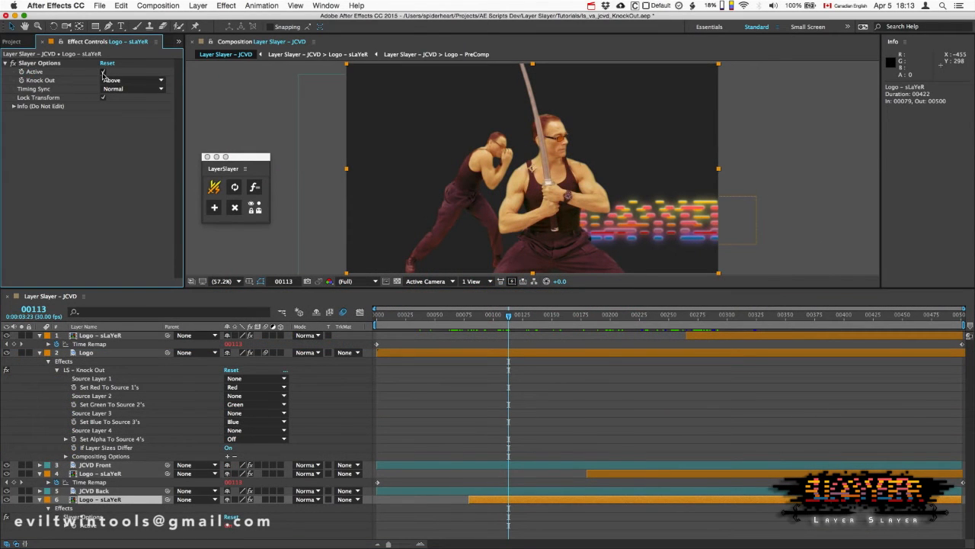
{"action": "left_click", "coordinate": [103, 73]}
{"action": "left_click", "coordinate": [86, 353]}
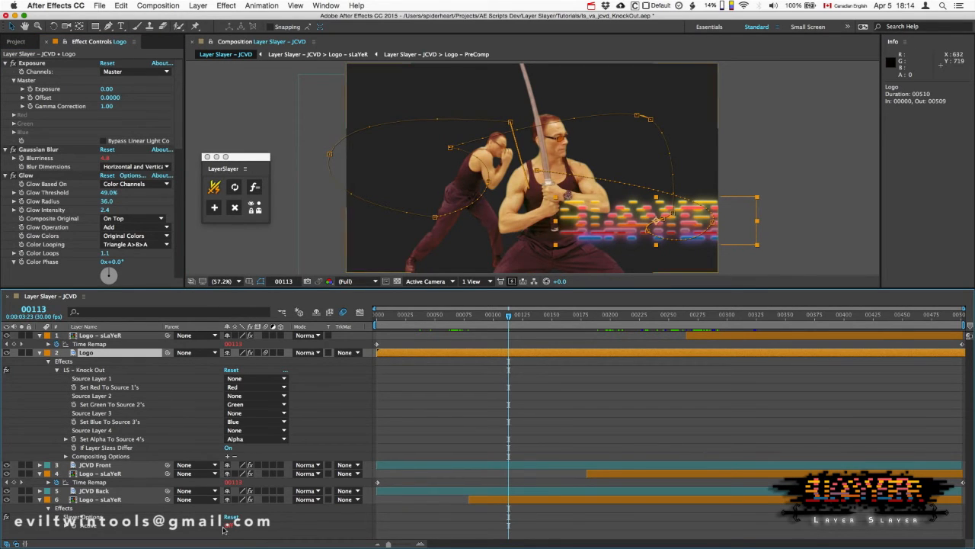
{"action": "left_click", "coordinate": [226, 526]}
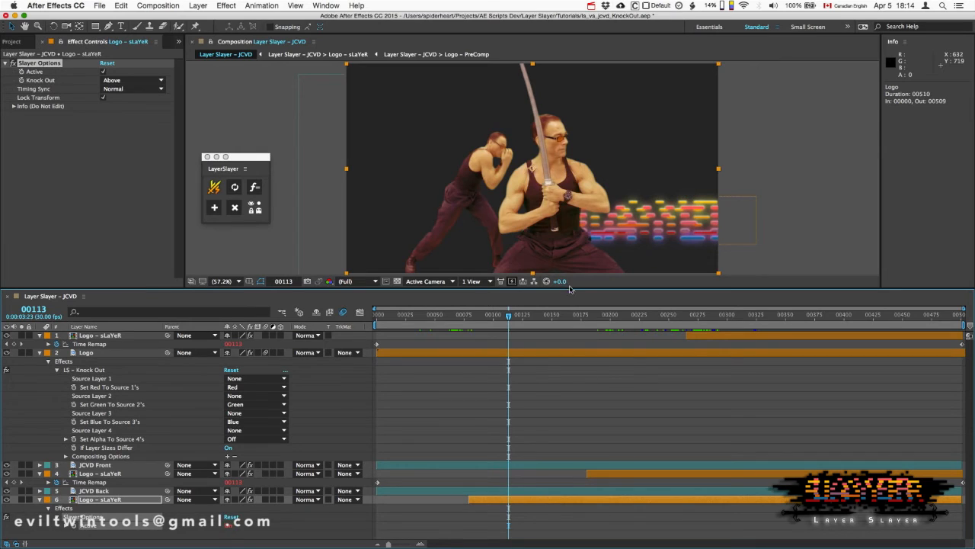
- At frame 209, compare the Active and Knock Out options of the middle and bottommost Slayers
{"action": "left_click_drag", "start_coordinate": [509, 314], "coordinate": [621, 315]}
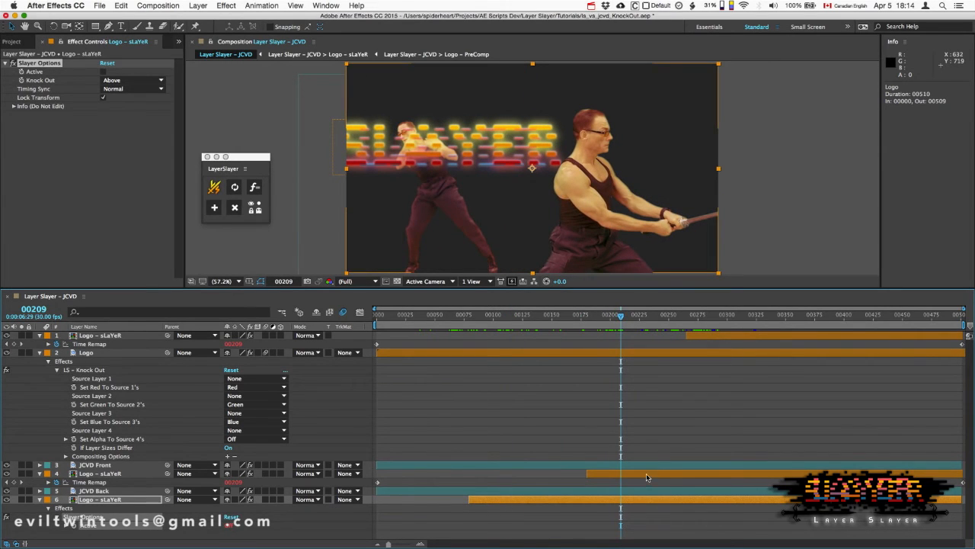
{"action": "left_click", "coordinate": [646, 476]}
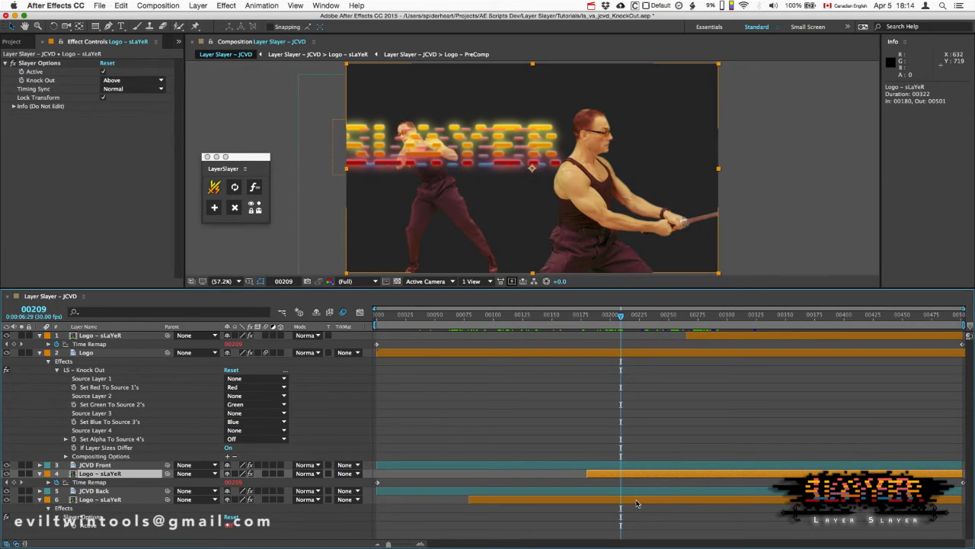
{"action": "left_click", "coordinate": [636, 501]}
{"action": "left_click", "coordinate": [636, 473]}
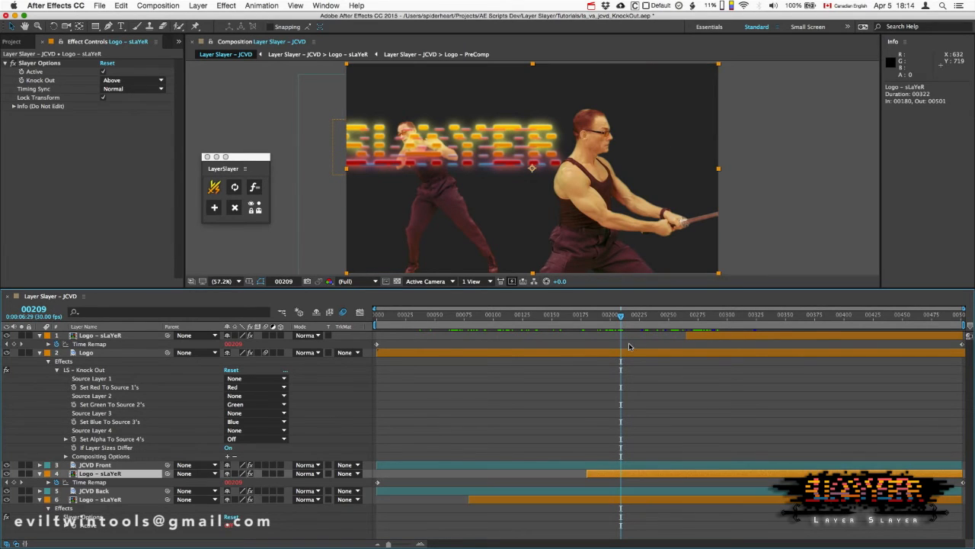
{"action": "left_click", "coordinate": [635, 501]}
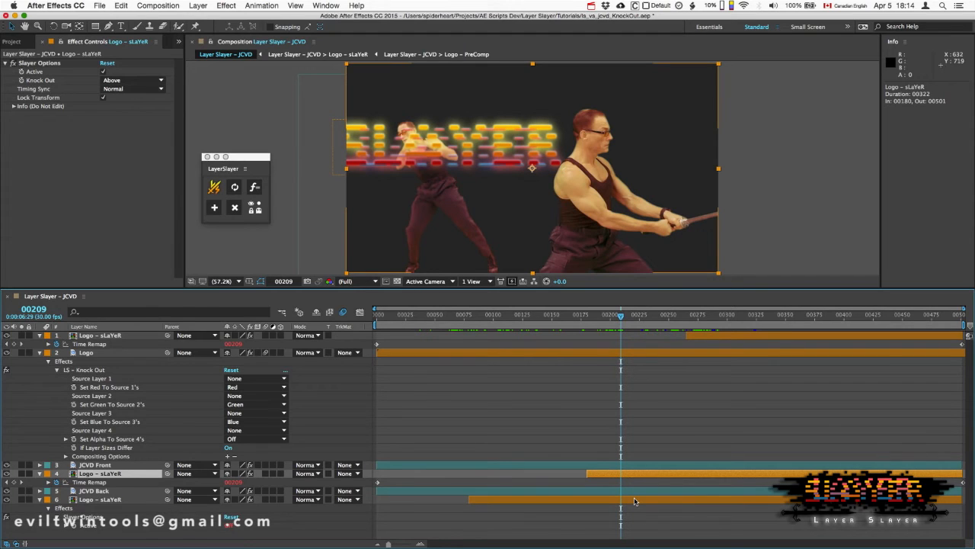
{"action": "left_click", "coordinate": [635, 501]}
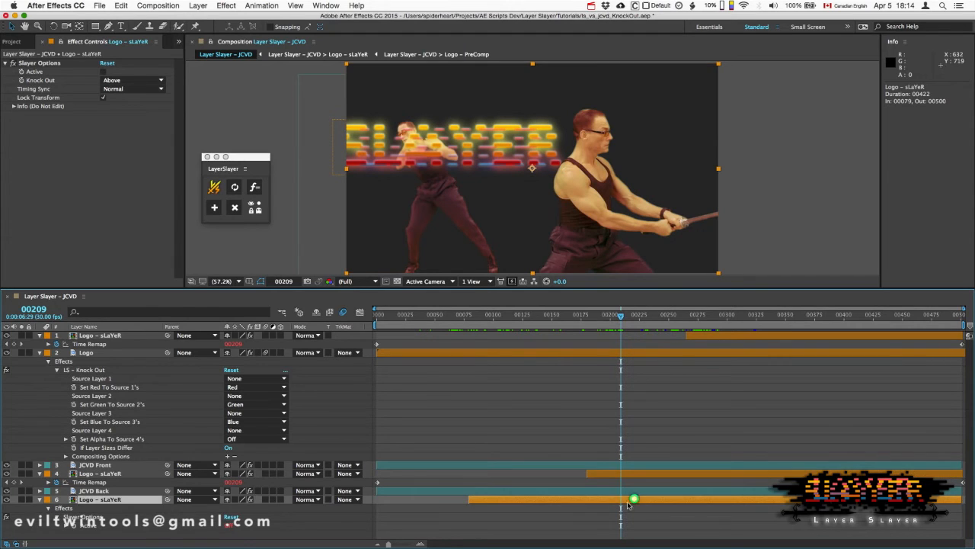
- Expand the bottommost Slayer's Slayer Options and Transform properties, and scrub back to frame 175 to examine them
{"action": "left_click", "coordinate": [57, 517]}
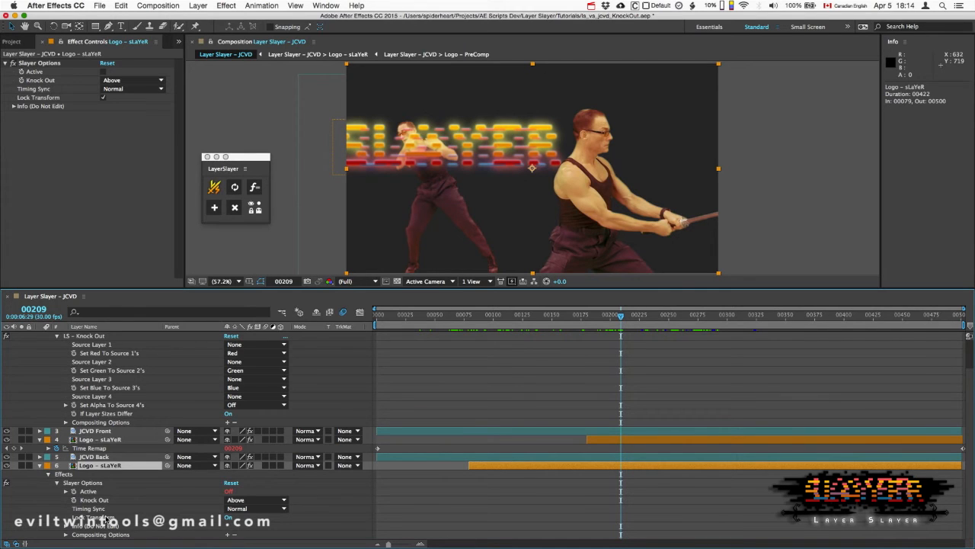
{"action": "left_click", "coordinate": [40, 465]}
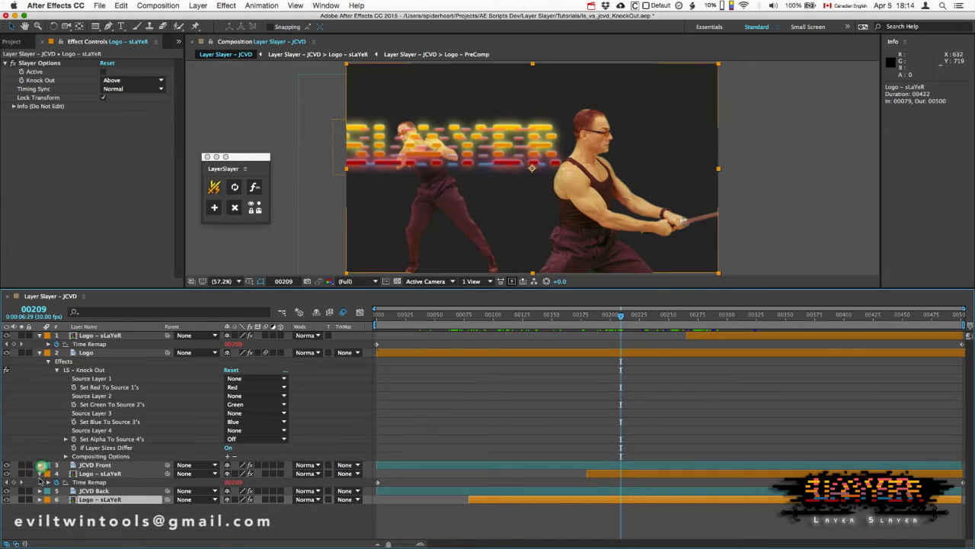
{"action": "left_click", "coordinate": [40, 500]}
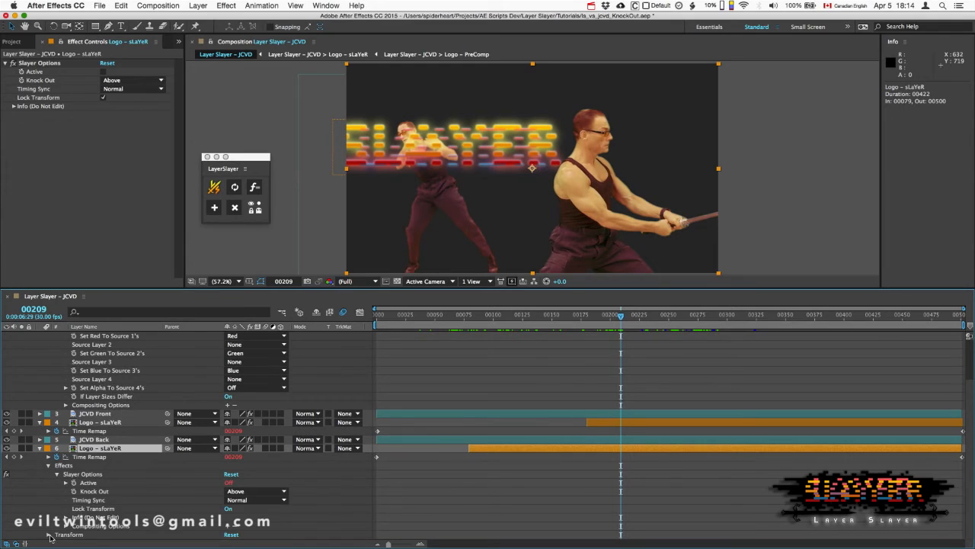
{"action": "left_click", "coordinate": [50, 534]}
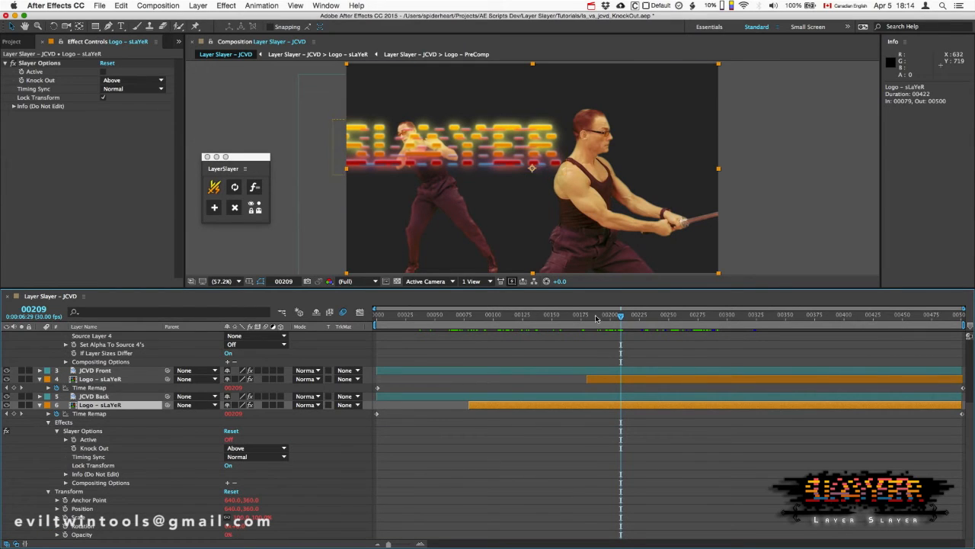
{"action": "left_click_drag", "start_coordinate": [622, 317], "coordinate": [582, 322]}
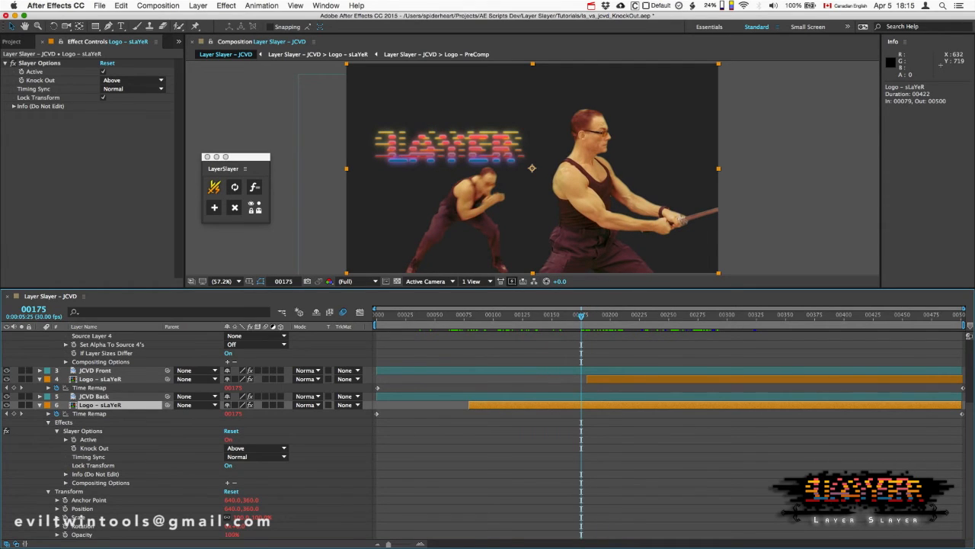
- Try the bottommost Slayer's Opacity at 73% while scrubbing between frames 177 and 196, and restore it to 100% at frame 174
{"action": "left_click_drag", "start_coordinate": [231, 534], "coordinate": [220, 537]}
{"action": "left_click_drag", "start_coordinate": [581, 318], "coordinate": [584, 318]}
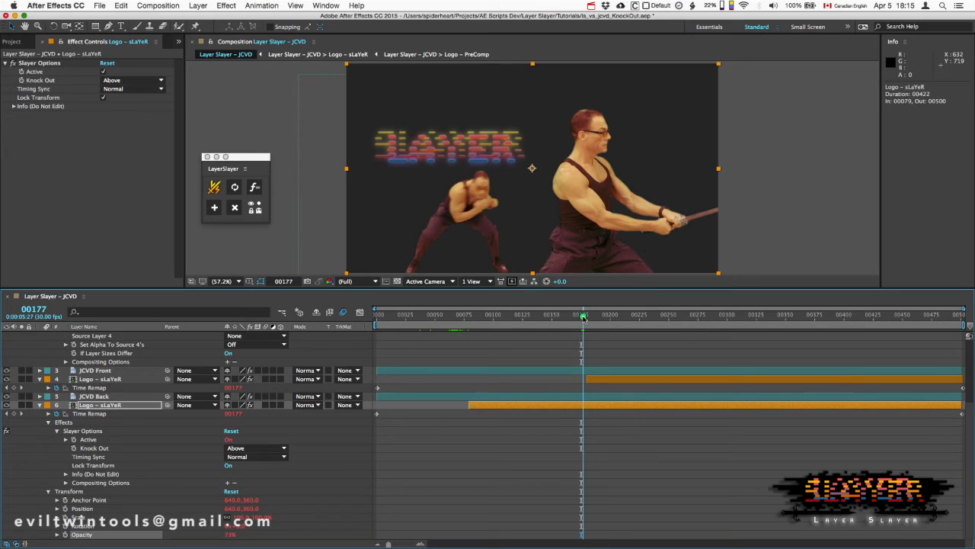
{"action": "left_click_drag", "start_coordinate": [584, 318], "coordinate": [606, 315]}
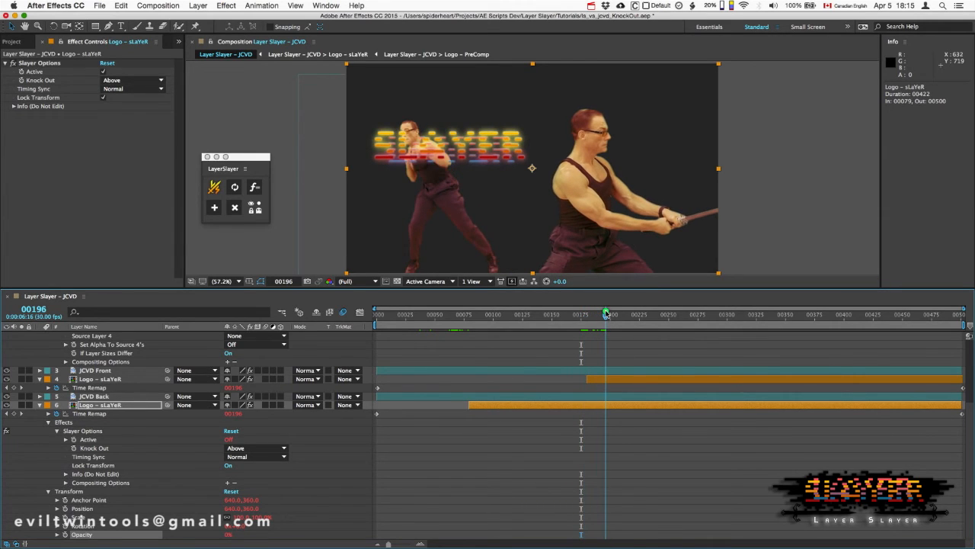
{"action": "left_click_drag", "start_coordinate": [607, 315], "coordinate": [580, 320]}
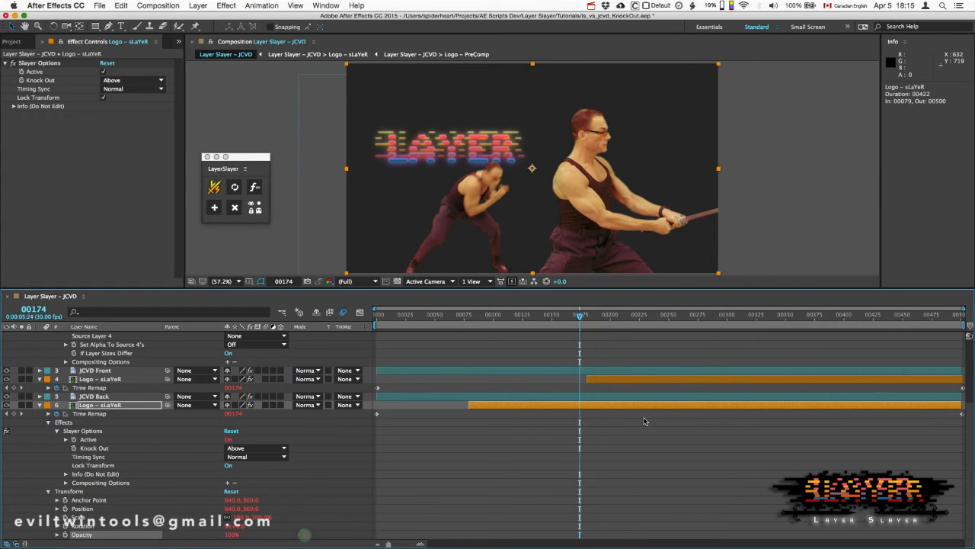
- At frame 204, set the bottommost Slayer's Knock Out to None and toggle its Active option to test the Logo
{"action": "left_click_drag", "start_coordinate": [582, 315], "coordinate": [615, 313]}
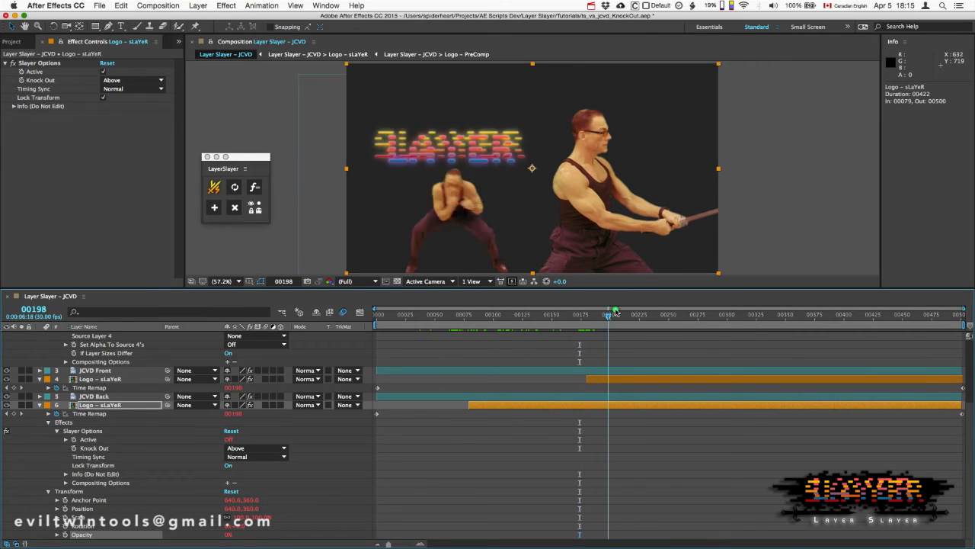
{"action": "left_click", "coordinate": [99, 448]}
{"action": "left_click", "coordinate": [265, 449]}
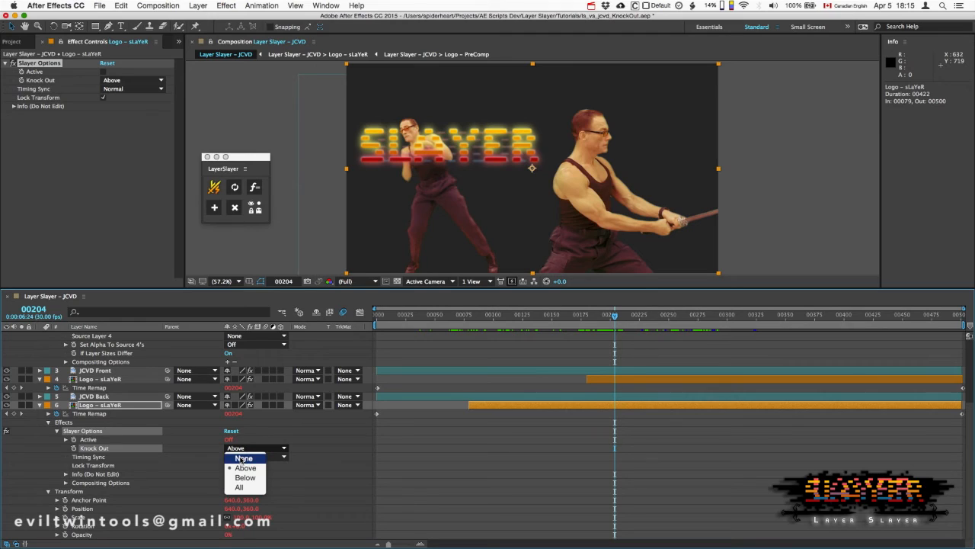
{"action": "left_click", "coordinate": [242, 458]}
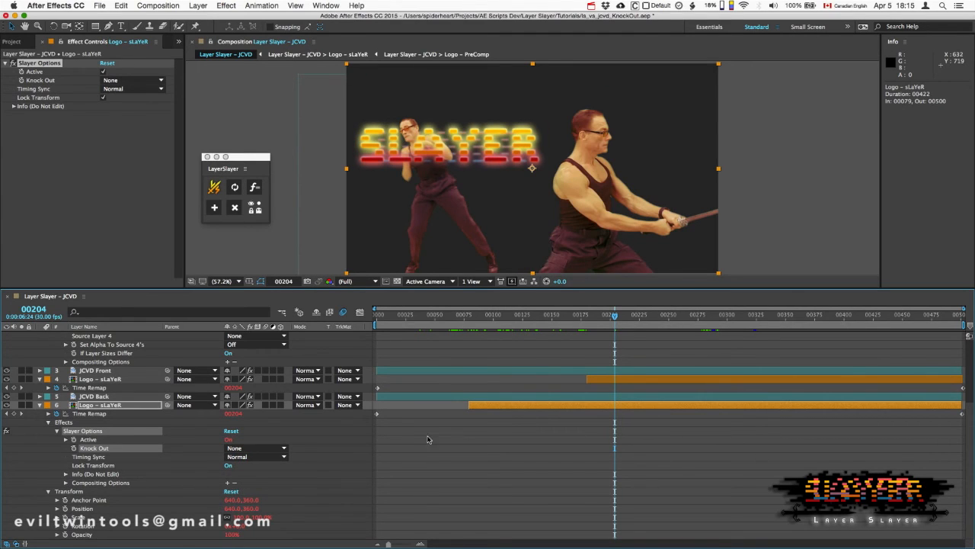
{"action": "left_click", "coordinate": [230, 441]}
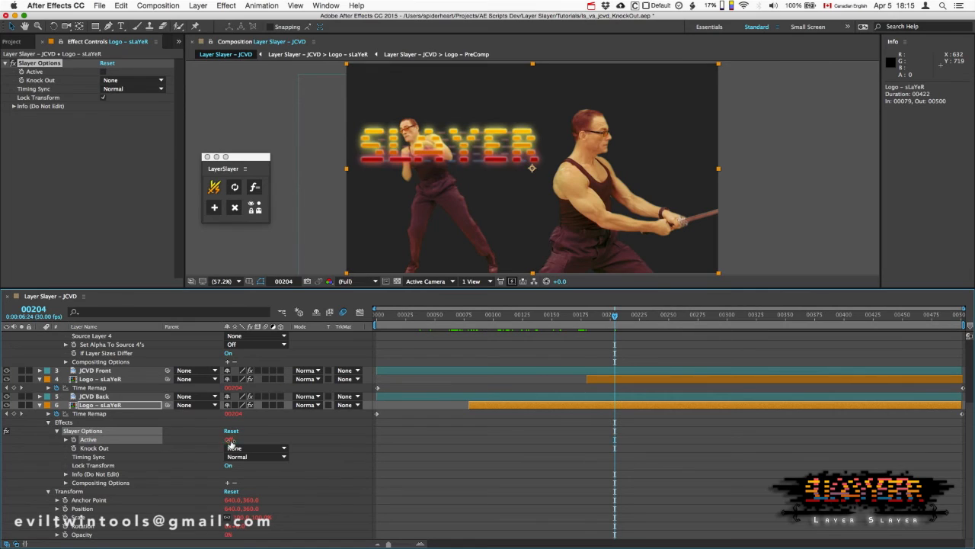
{"action": "left_click", "coordinate": [231, 441]}
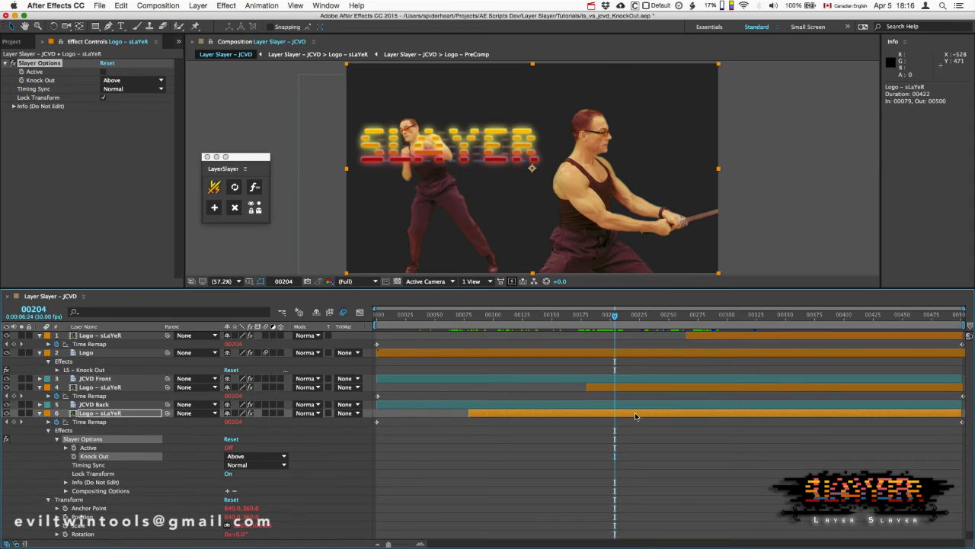
- Compare the middle and bottommost Slayers at frame 204, focusing on the bottommost one's Active and Knock Out properties
{"action": "left_click", "coordinate": [633, 413]}
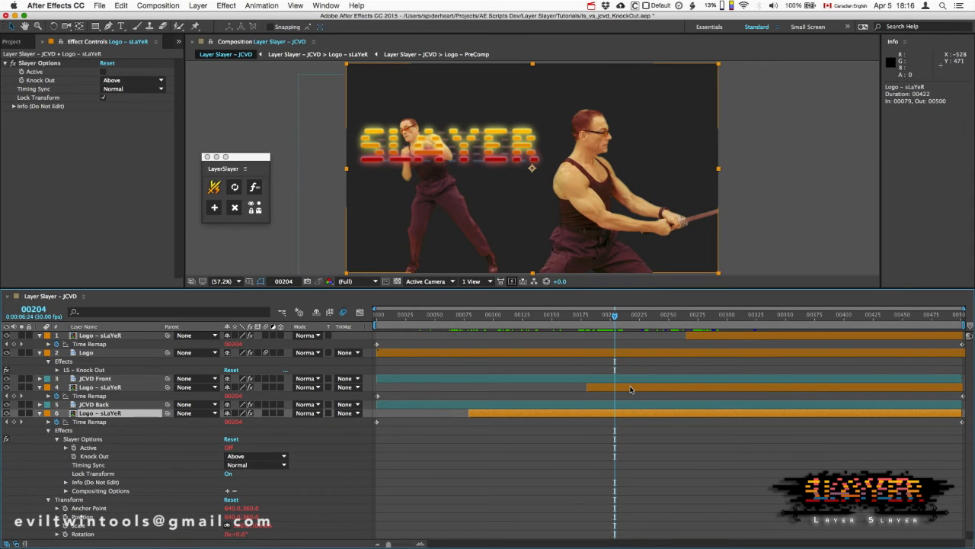
{"action": "left_click", "coordinate": [630, 387]}
{"action": "left_click", "coordinate": [628, 412]}
{"action": "left_click", "coordinate": [91, 447]}
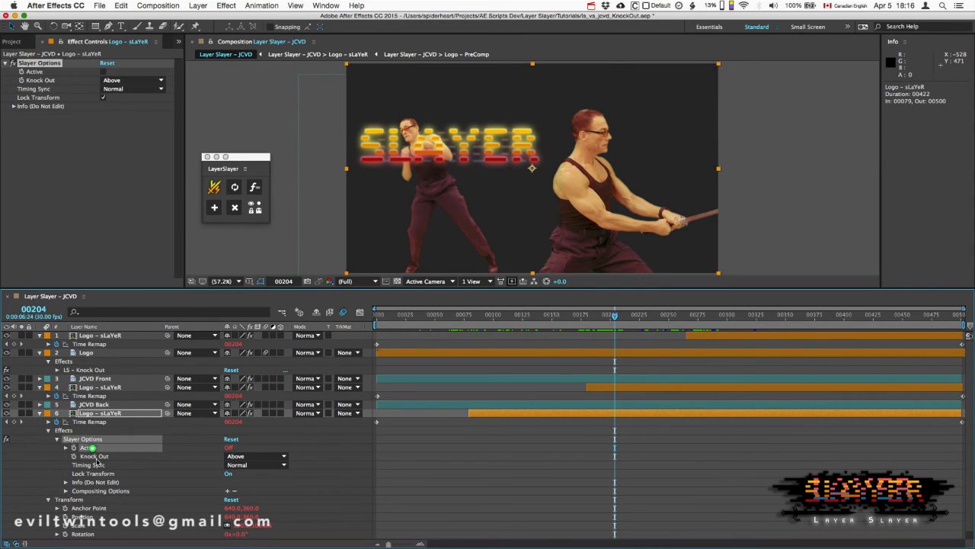
{"action": "left_click", "coordinate": [98, 458]}
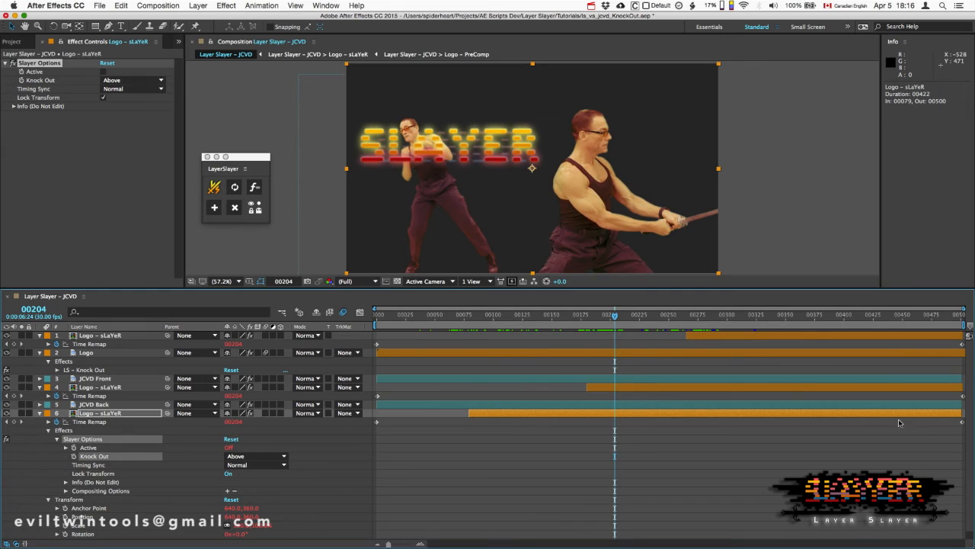
- At frame 269, compare the settings of the Logo and each of its three Slayers, and scrub ahead to frame 302
{"action": "left_click_drag", "start_coordinate": [615, 316], "coordinate": [691, 324]}
{"action": "left_click", "coordinate": [704, 337]}
{"action": "left_click", "coordinate": [703, 353]}
{"action": "left_click", "coordinate": [710, 387]}
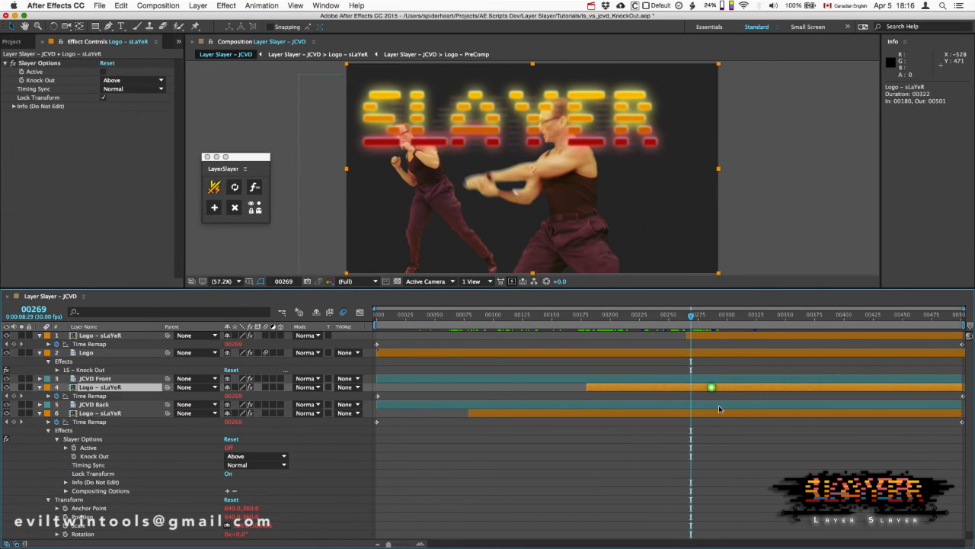
{"action": "left_click", "coordinate": [720, 415]}
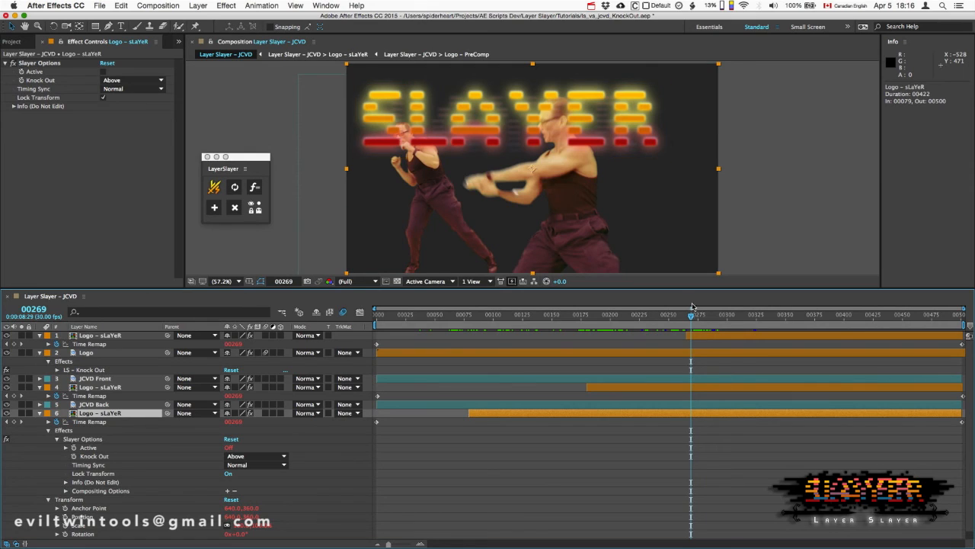
{"action": "left_click_drag", "start_coordinate": [694, 319], "coordinate": [732, 314]}
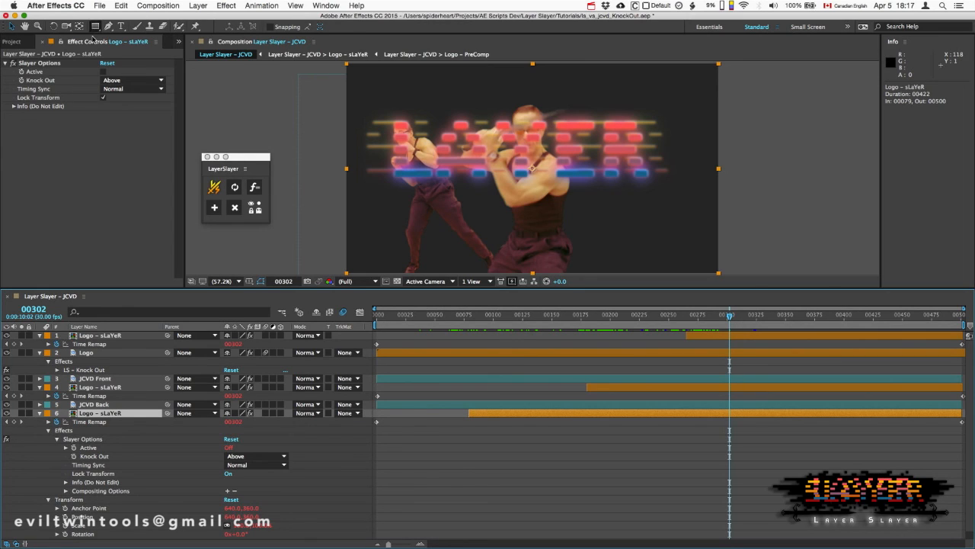
- Collapse the expanded properties of the Logo layer and the topmost Slayer in the timeline
{"action": "left_click_drag", "start_coordinate": [37, 71], "coordinate": [37, 78]}
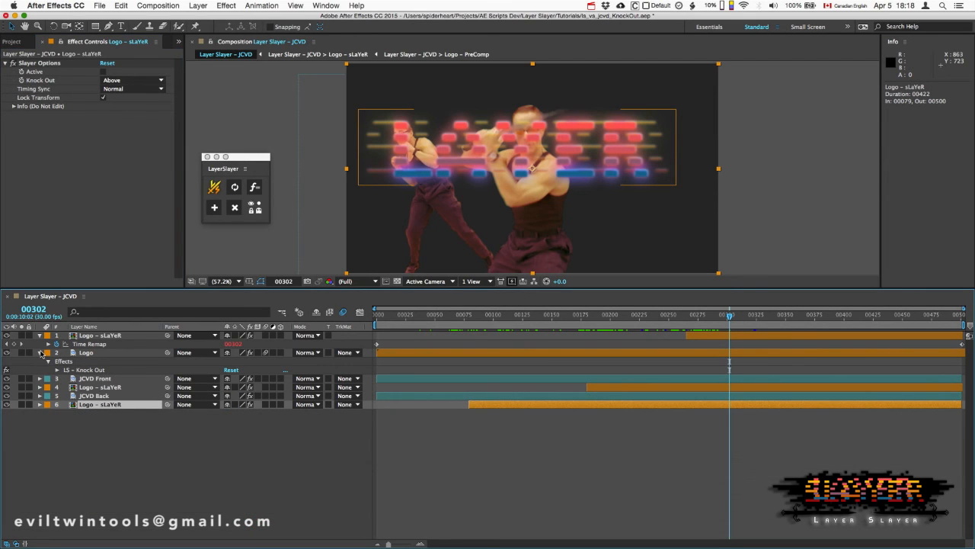
{"action": "left_click", "coordinate": [40, 352]}
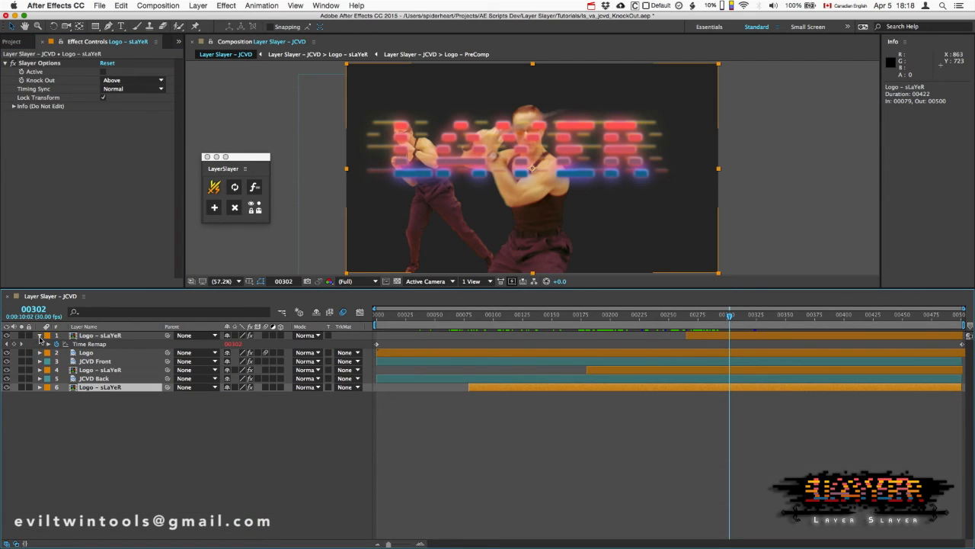
{"action": "left_click", "coordinate": [39, 336]}
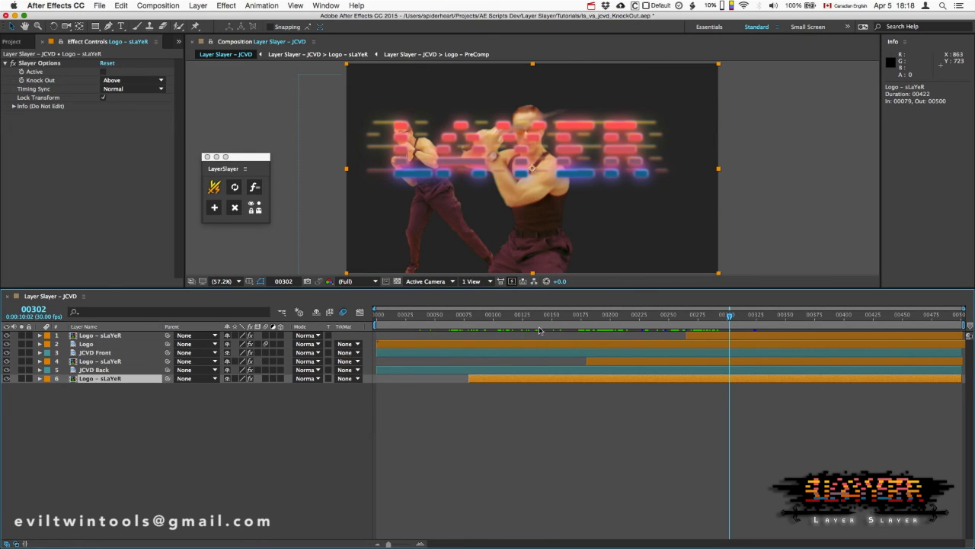
- At frame 302, review the settings of the Logo, the middle Slayer and the topmost Slayer
{"action": "left_click", "coordinate": [569, 343]}
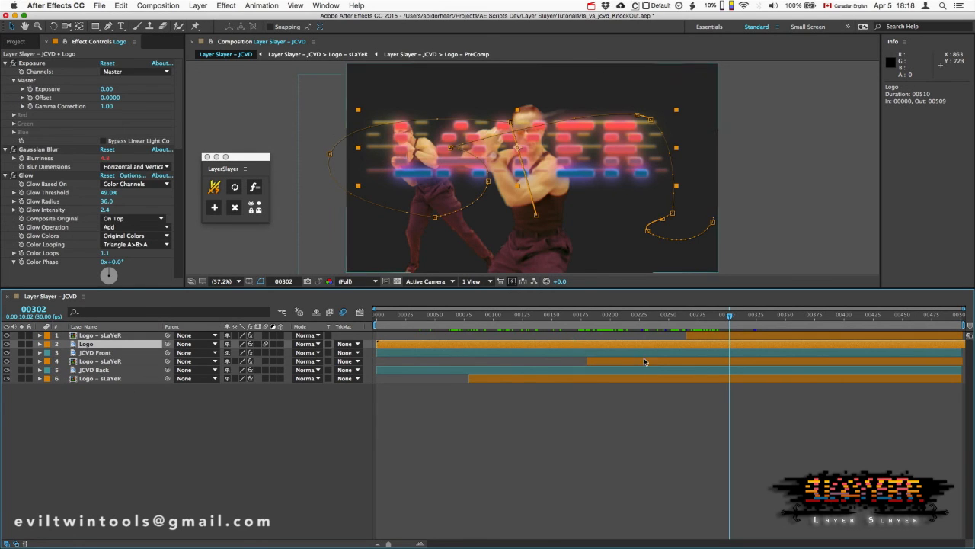
{"action": "left_click", "coordinate": [654, 361]}
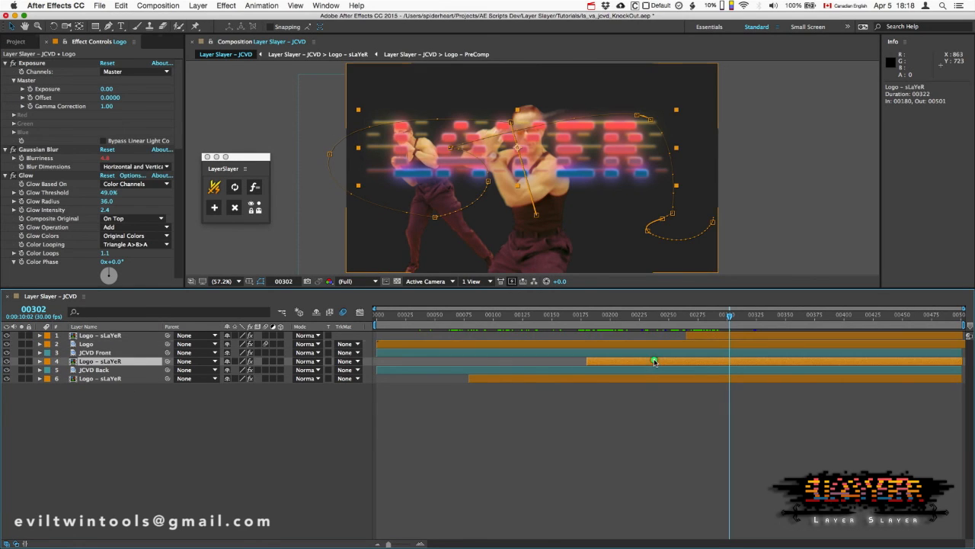
{"action": "left_click", "coordinate": [701, 337]}
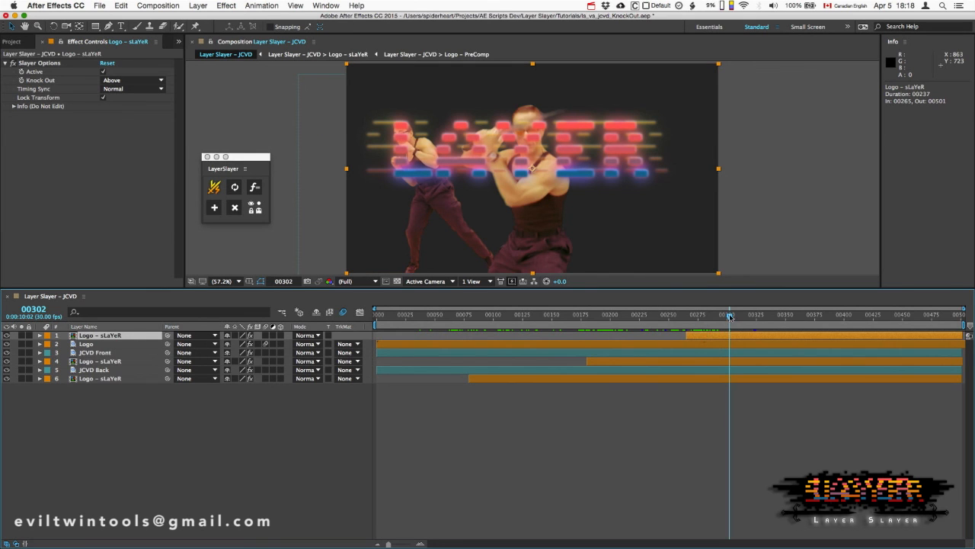